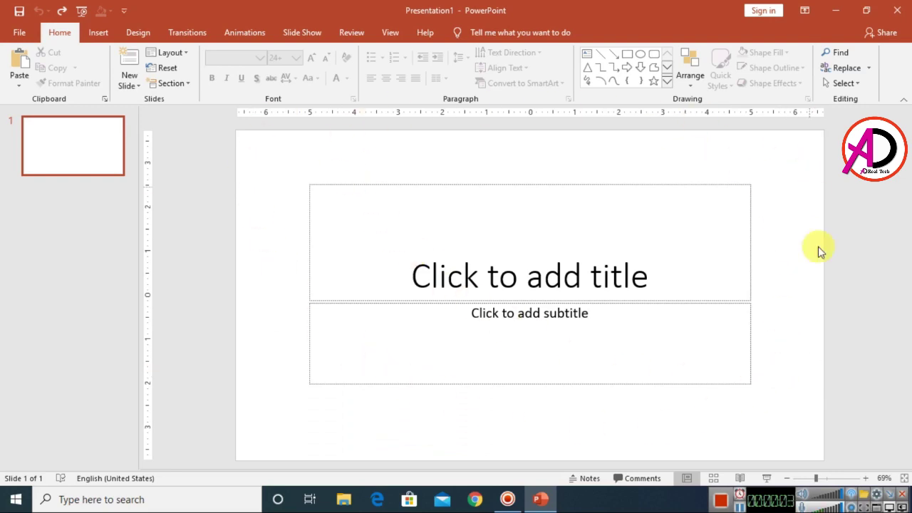
Step: Select both the title and subtitle placeholders on the first slide and delete them
drag(278, 143, 812, 456)
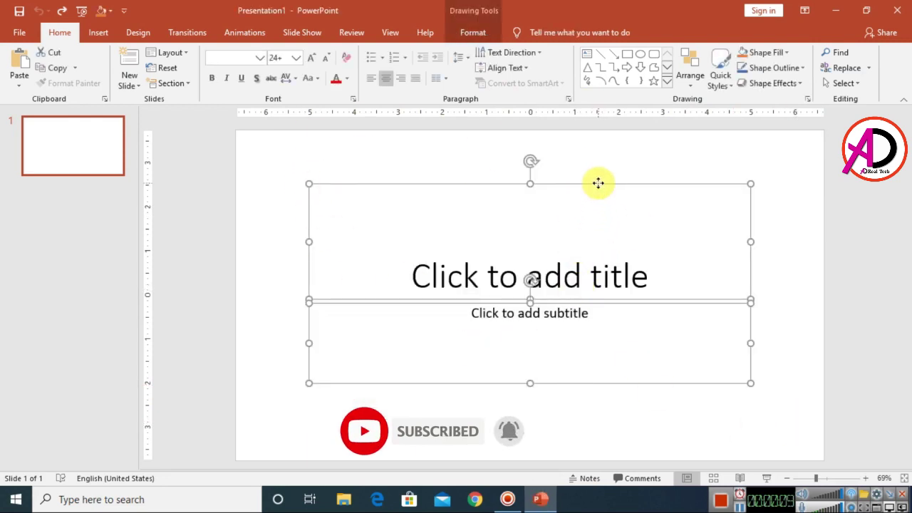
right_click(598, 183)
click(609, 194)
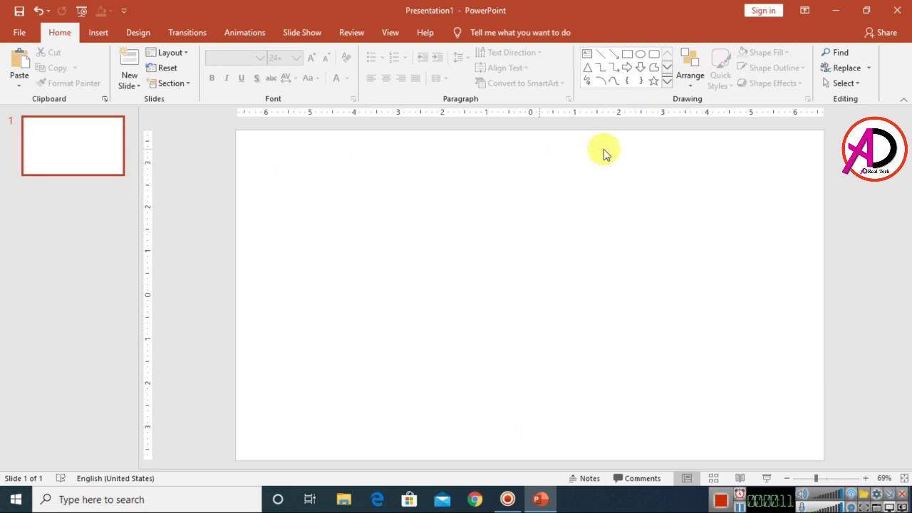
Step: Insert the Thinking-Woman picture from the Desktop onto the slide
click(99, 35)
click(97, 80)
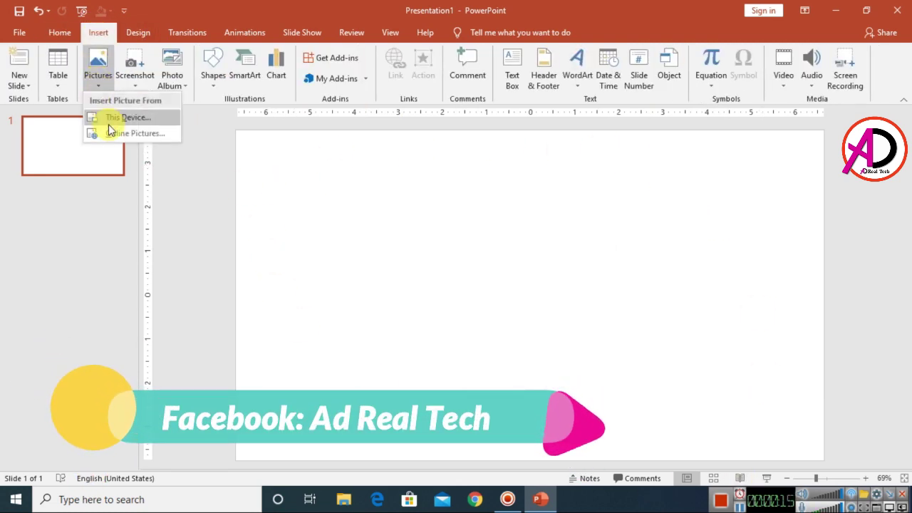
click(133, 119)
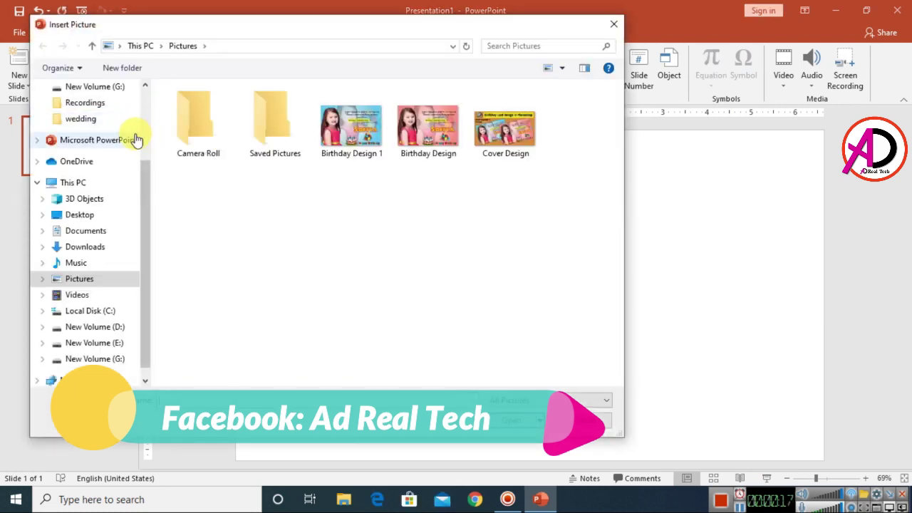
click(92, 221)
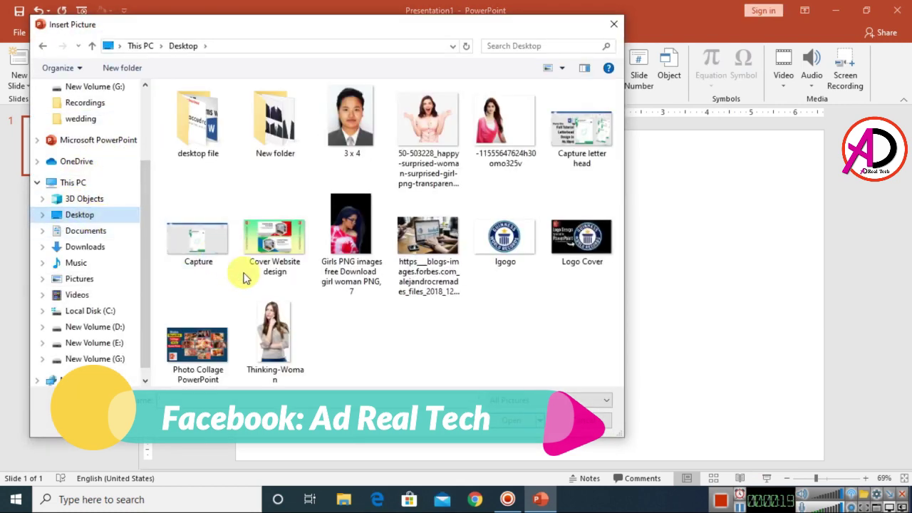
click(264, 371)
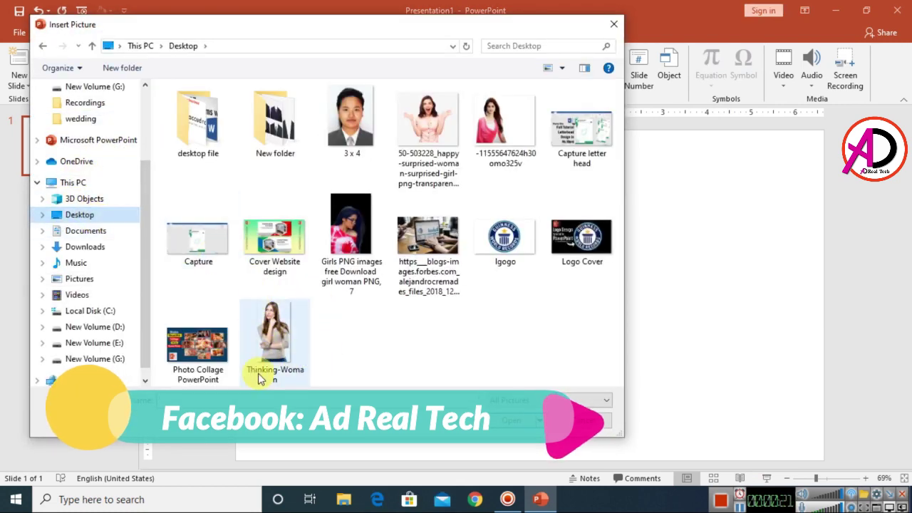
click(269, 345)
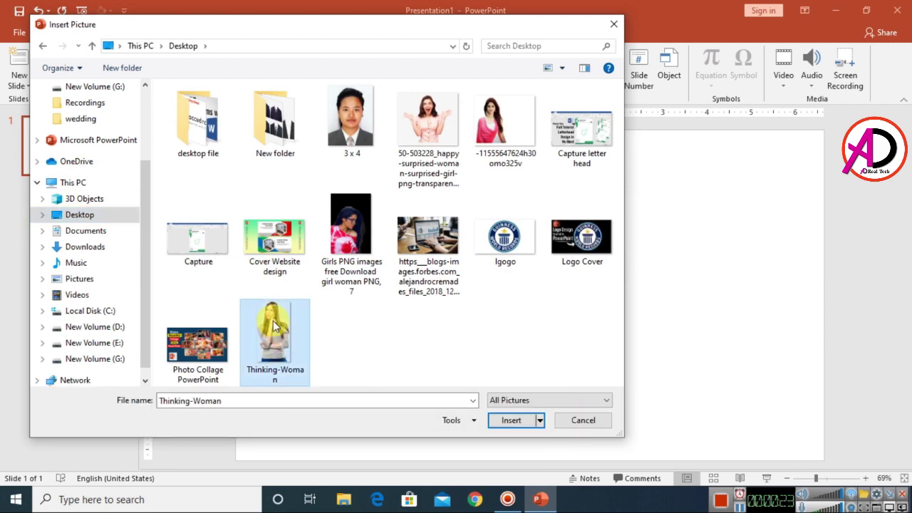
click(507, 422)
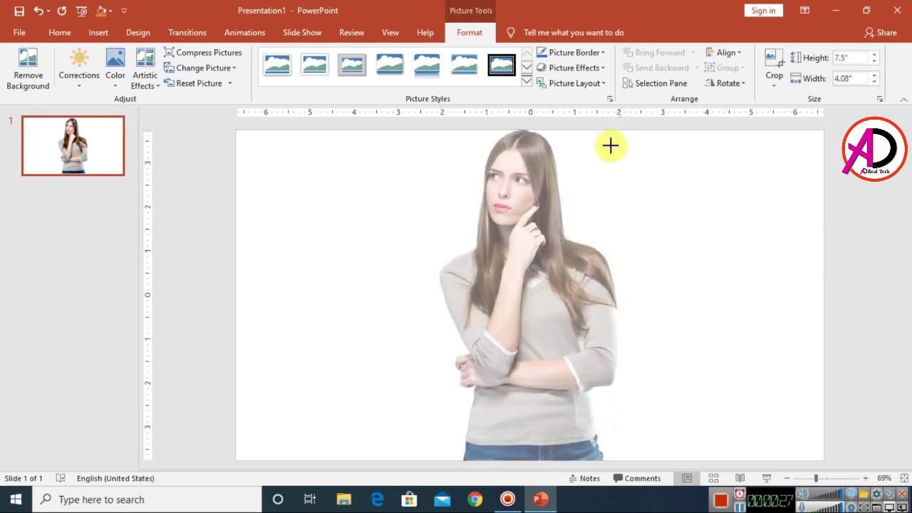
Step: Shrink the picture to about 6 inches tall, move it right, and remove its background, keeping her whole body
drag(620, 130, 586, 187)
mouse_move(563, 285)
mouse_down()
mouse_move(602, 326)
mouse_move(646, 349)
mouse_move(682, 349)
mouse_move(666, 350)
mouse_up()
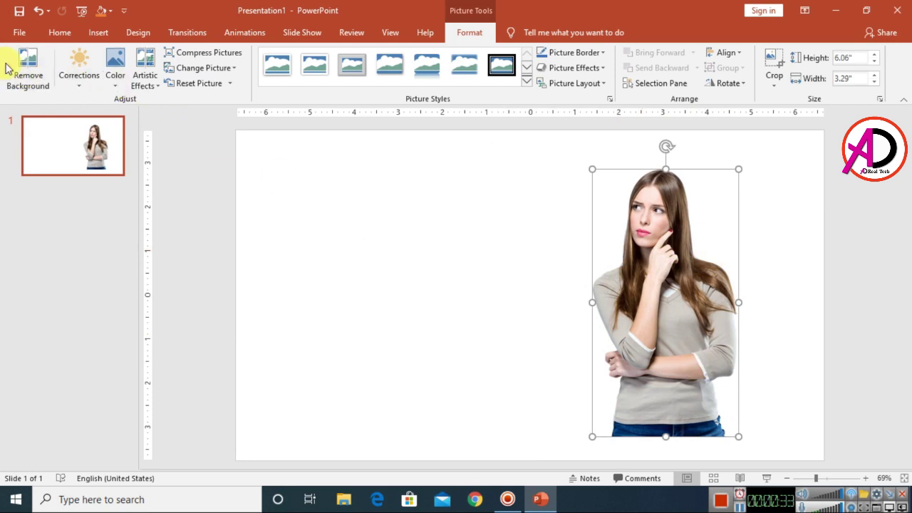
click(43, 65)
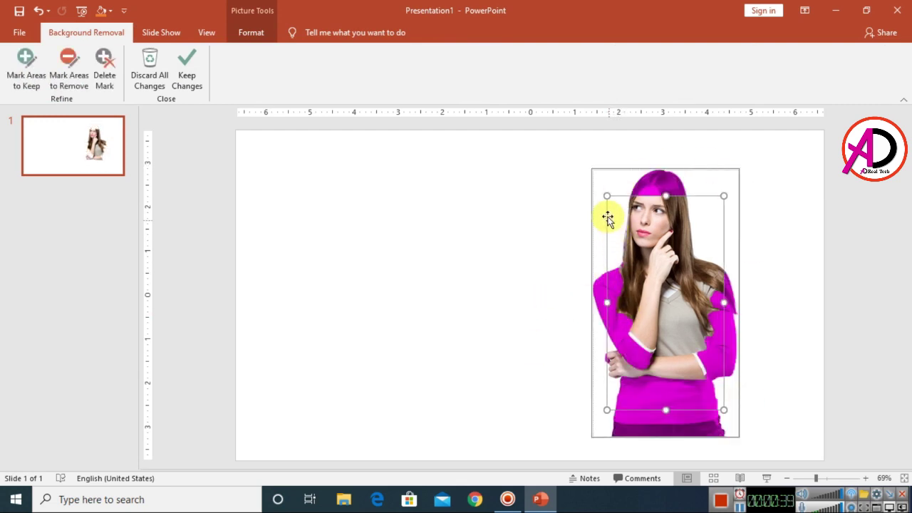
drag(603, 188, 591, 172)
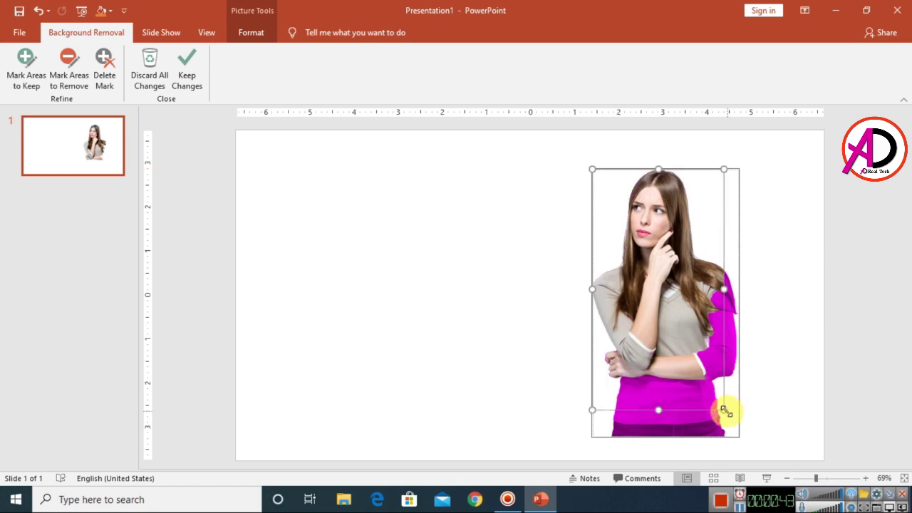
drag(724, 411, 738, 439)
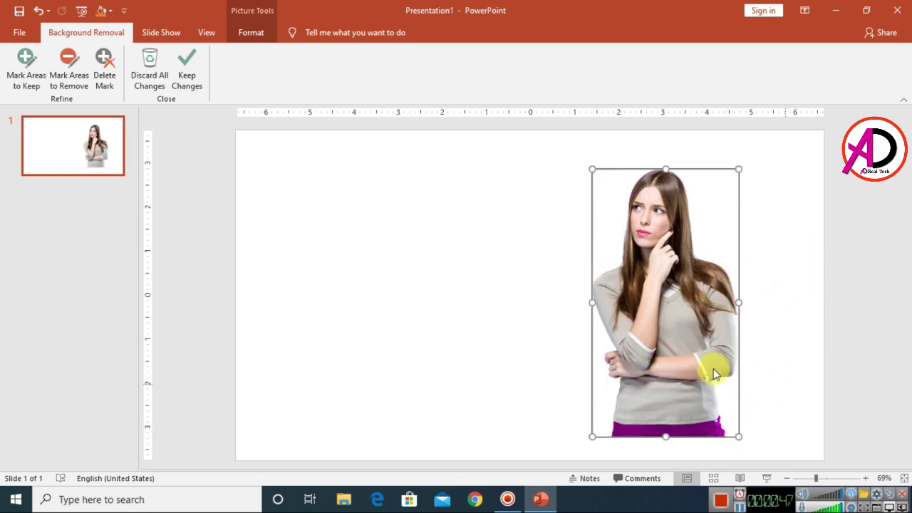
click(784, 243)
Step: Move the woman's picture further to the right edge of the slide
scroll(707, 329, down, 2)
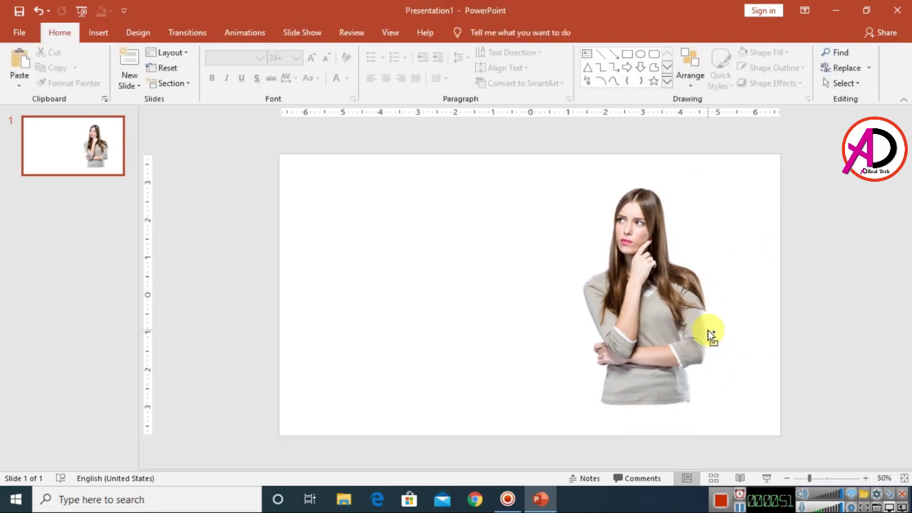
scroll(702, 325, up, 1)
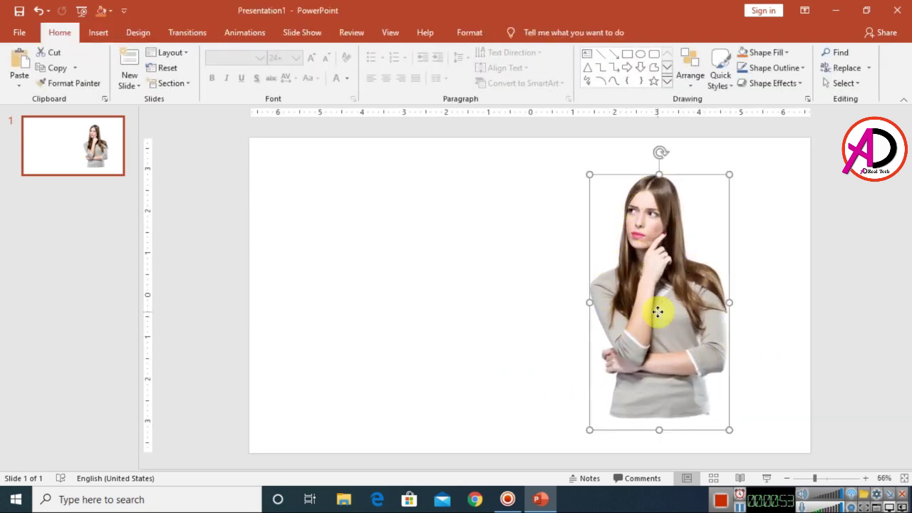
drag(660, 309, 711, 309)
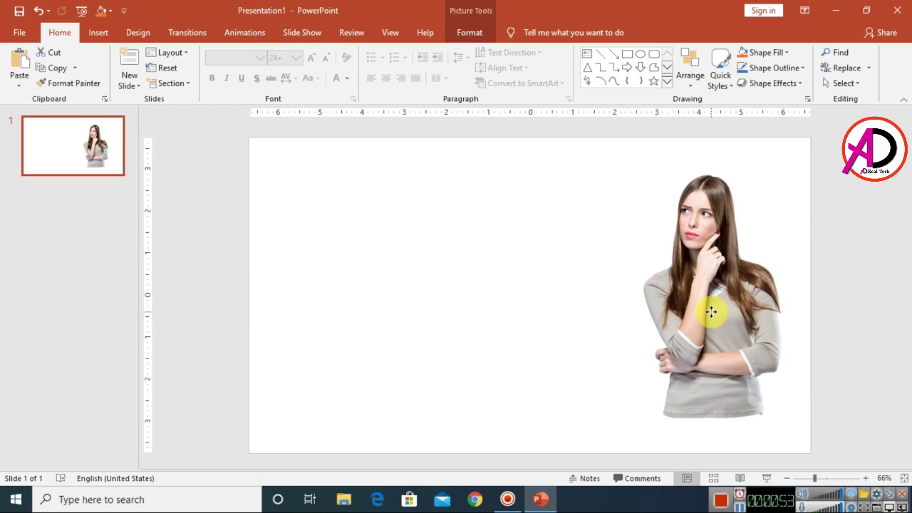
Step: Draw an oval circle and drag it to the centre of the slide
click(97, 35)
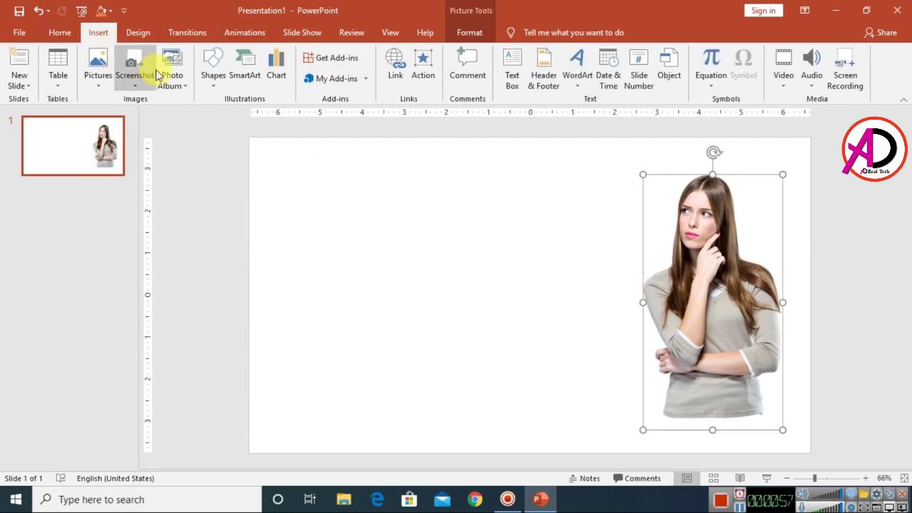
click(213, 72)
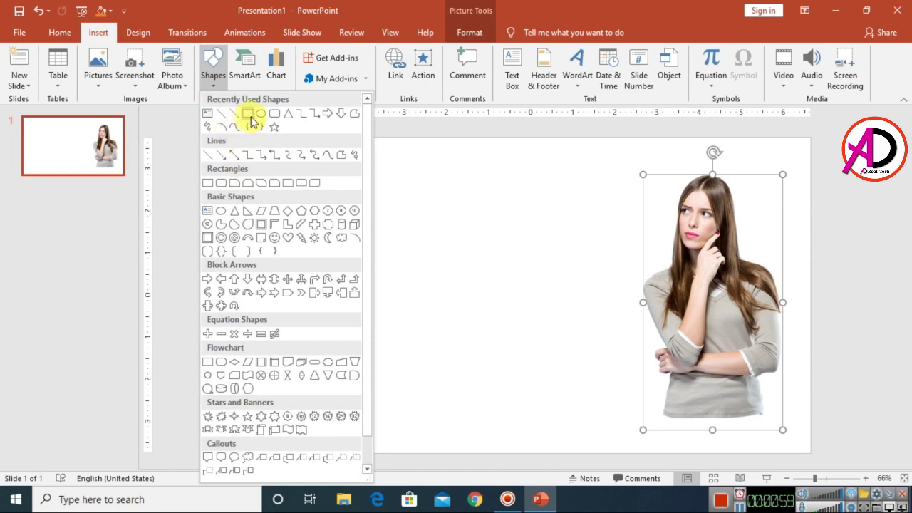
click(221, 217)
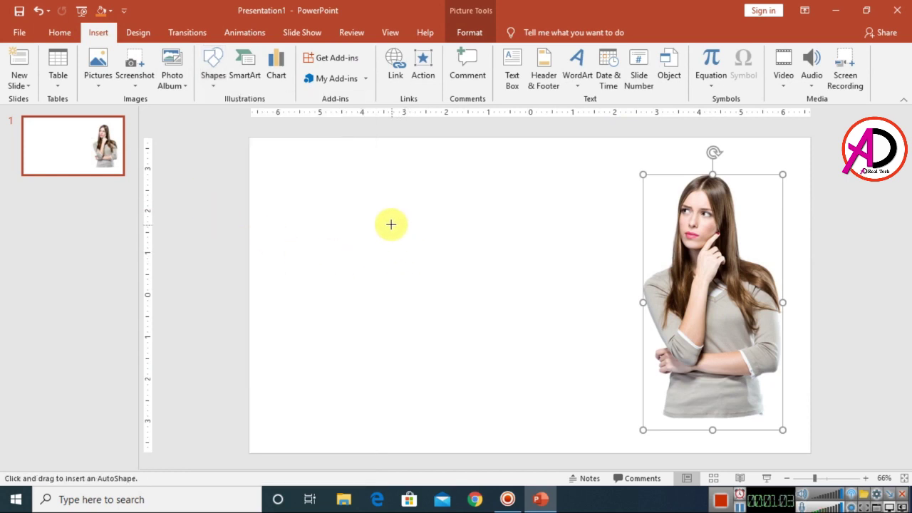
drag(391, 224, 535, 359)
drag(473, 308, 543, 317)
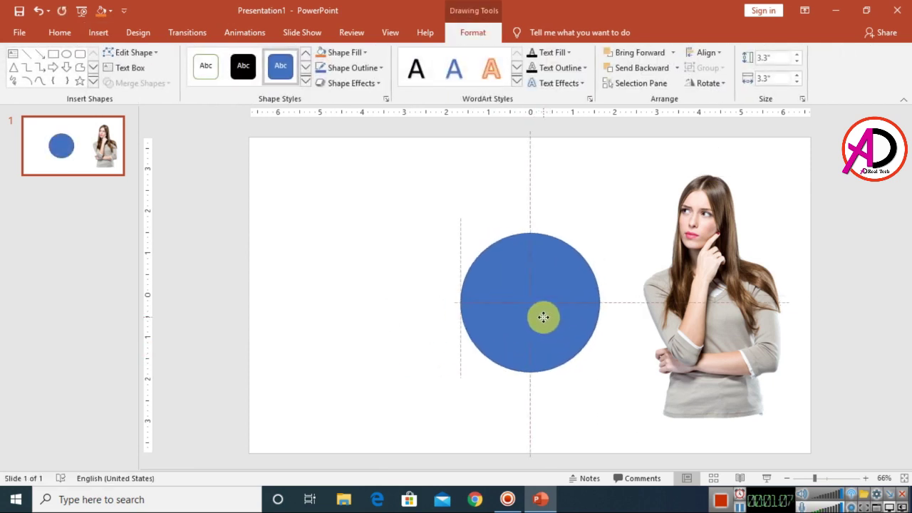
drag(540, 317, 540, 317)
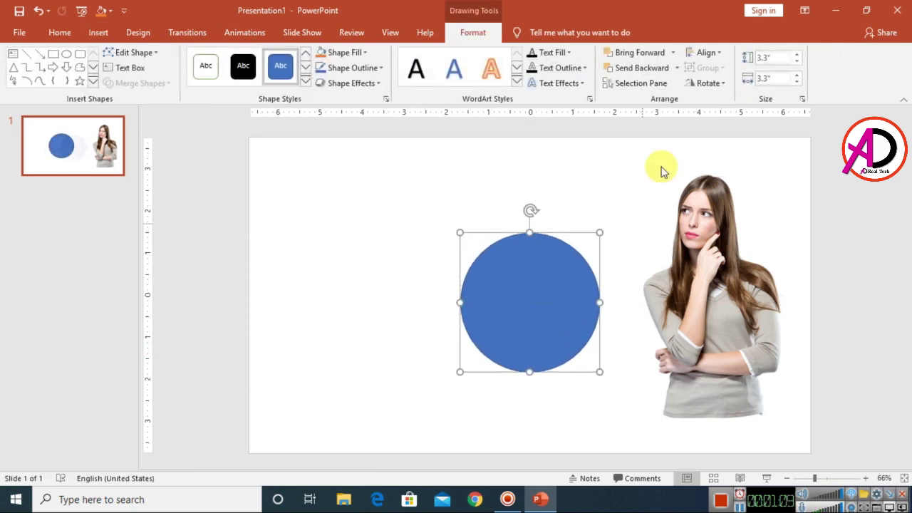
Step: Align the circle to the centre and middle of the slide
click(721, 57)
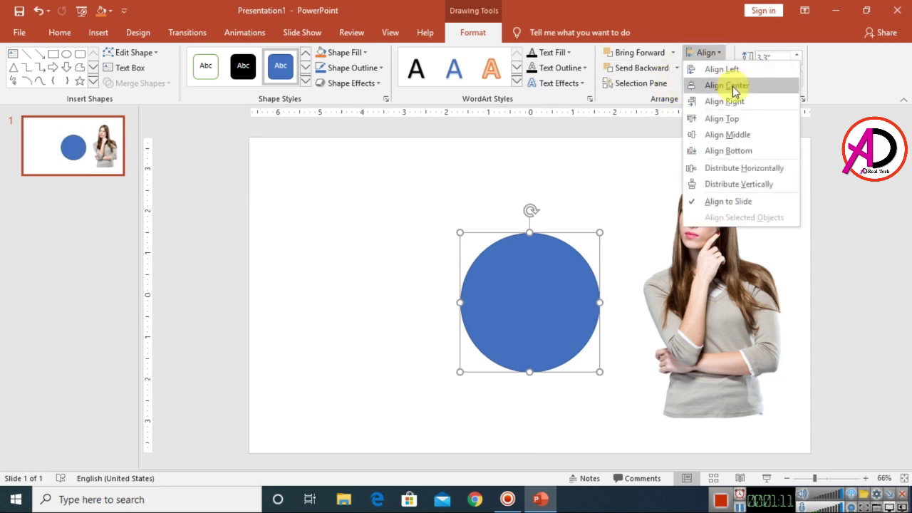
click(729, 85)
click(705, 53)
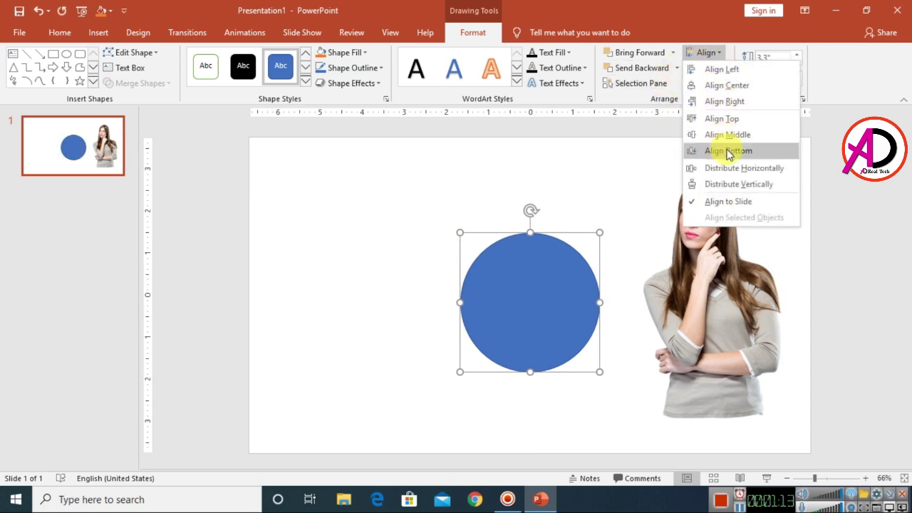
click(726, 135)
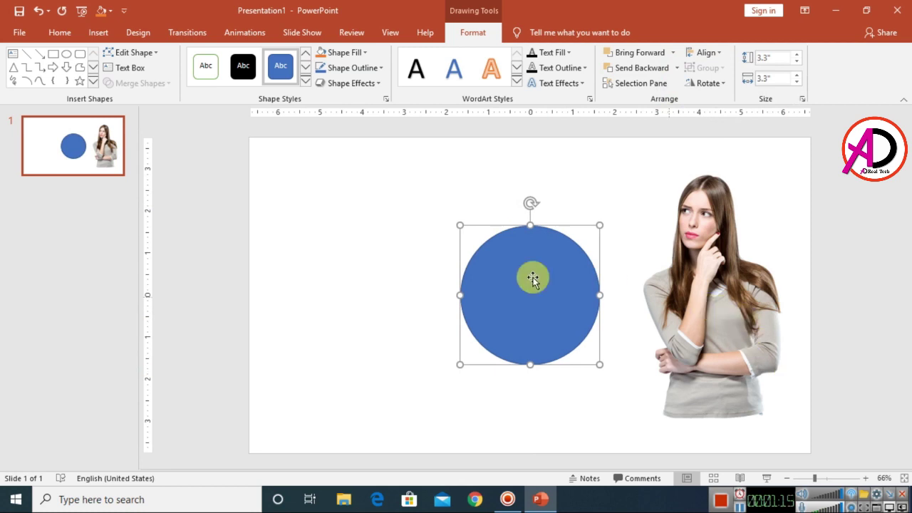
Step: Give the circle a 3 pt black outline
click(353, 67)
mouse_move(346, 235)
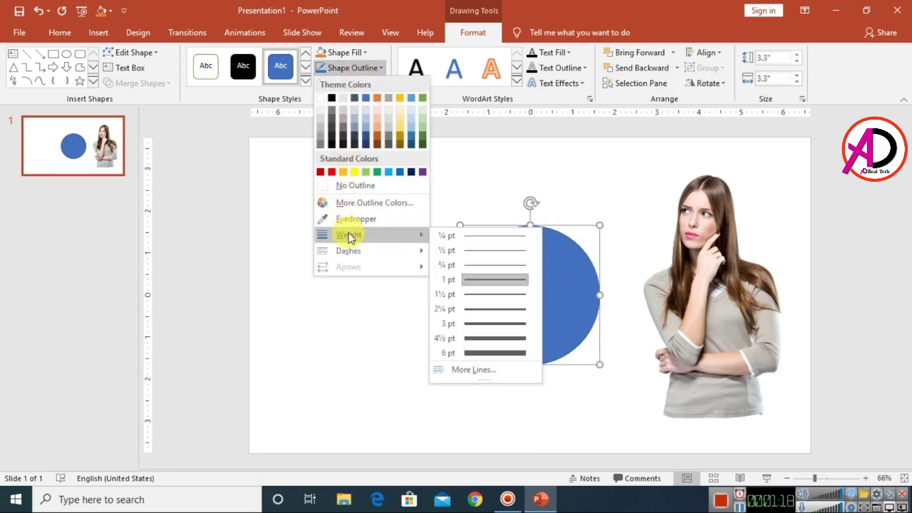
click(484, 323)
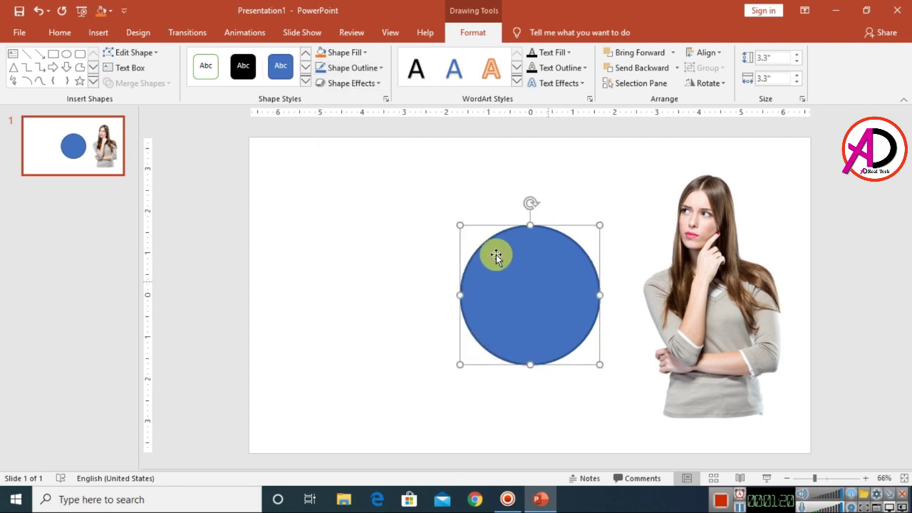
click(351, 68)
click(331, 100)
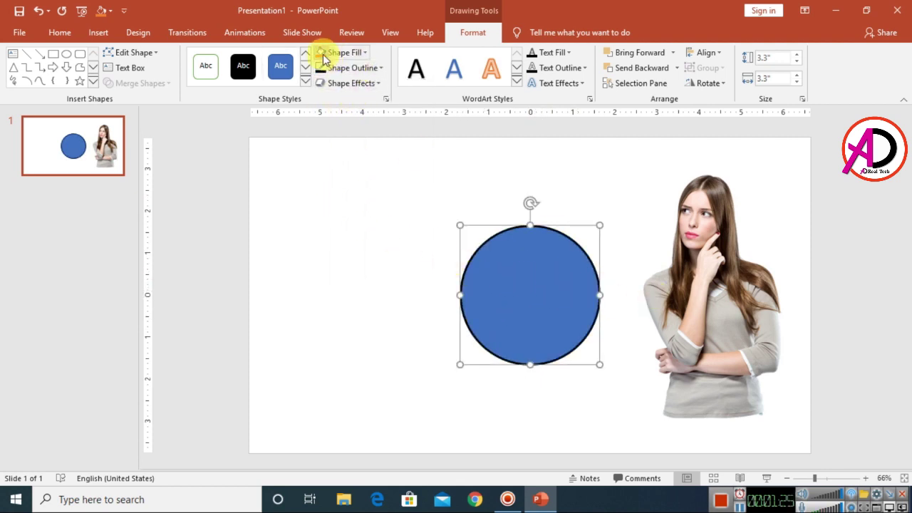
Step: Fill the circle with the Thinking-Woman picture and move the standing photo toward the circle
click(353, 52)
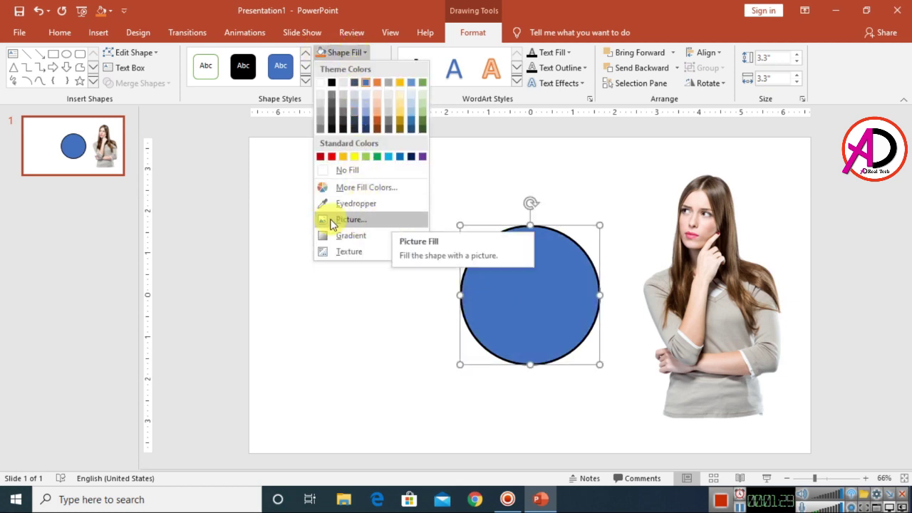
click(366, 219)
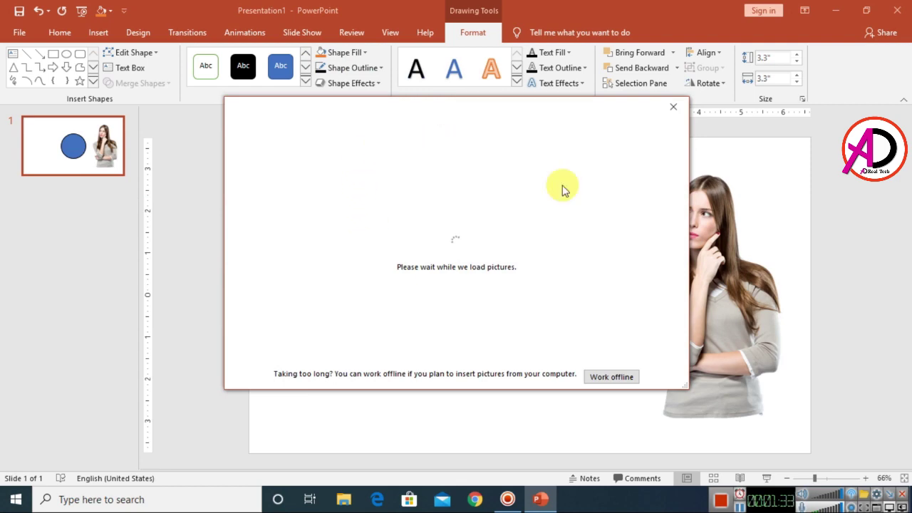
click(610, 376)
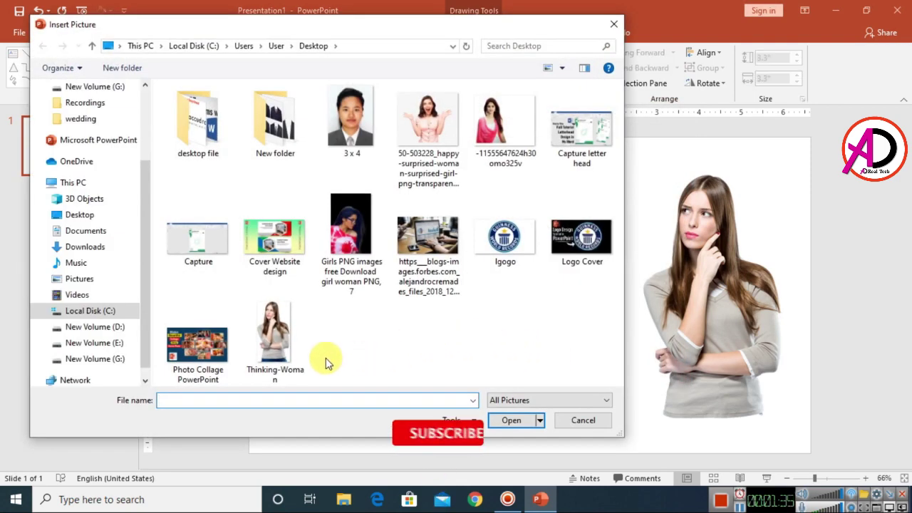
click(280, 356)
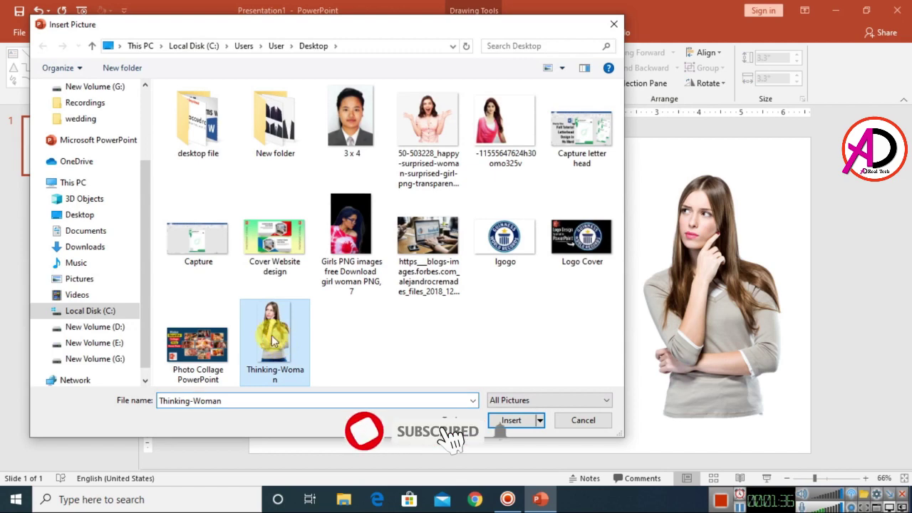
click(514, 422)
drag(741, 331, 556, 340)
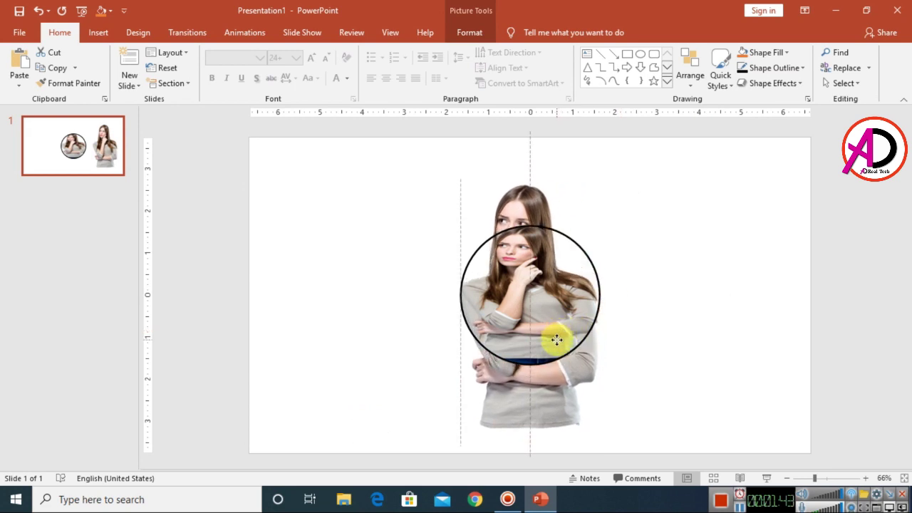
Step: Place the standing photo beside the circle, then crop-stretch the circle's picture to frame her face and shoulders
drag(556, 341, 698, 336)
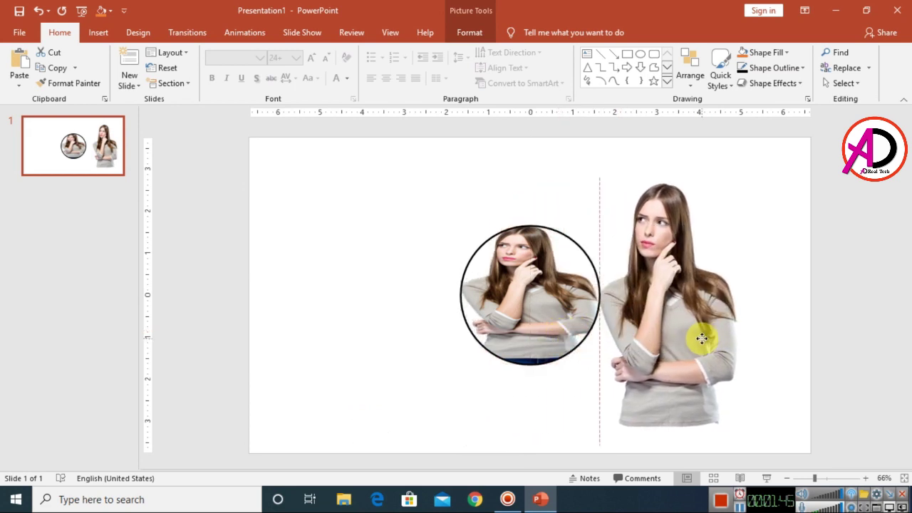
click(533, 306)
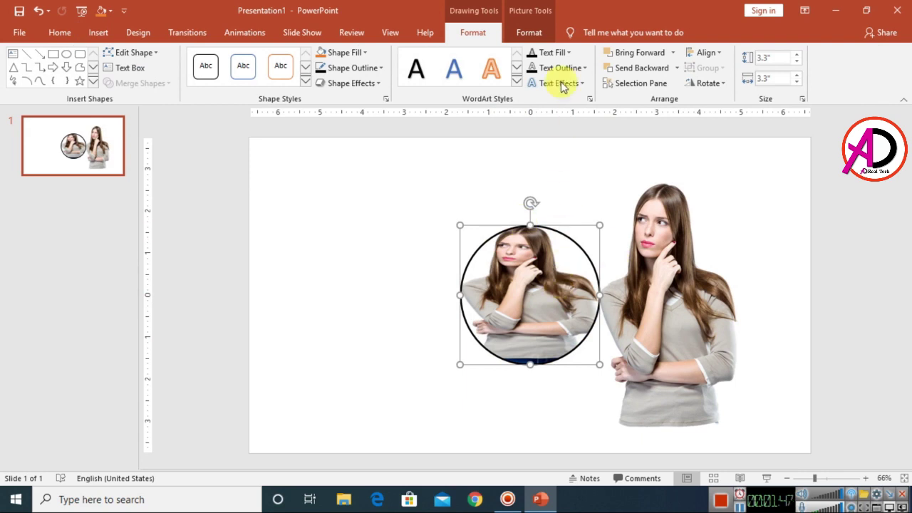
click(539, 36)
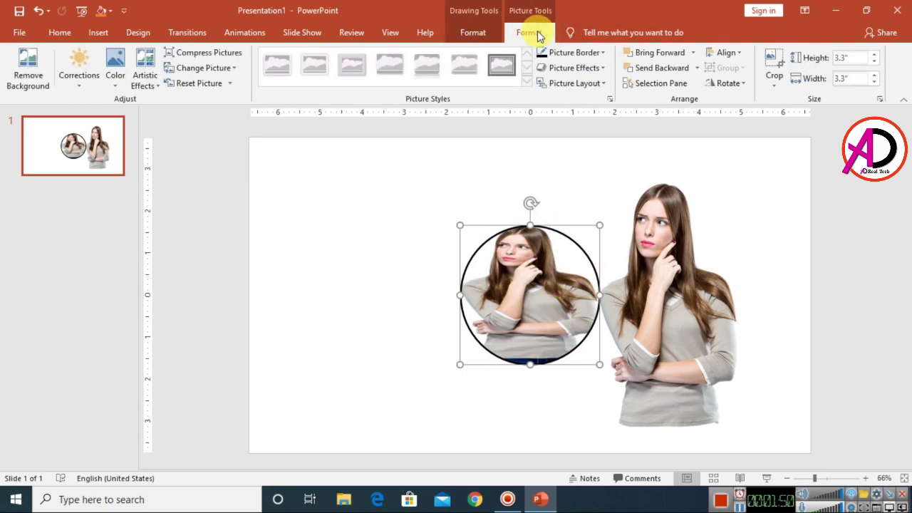
click(774, 65)
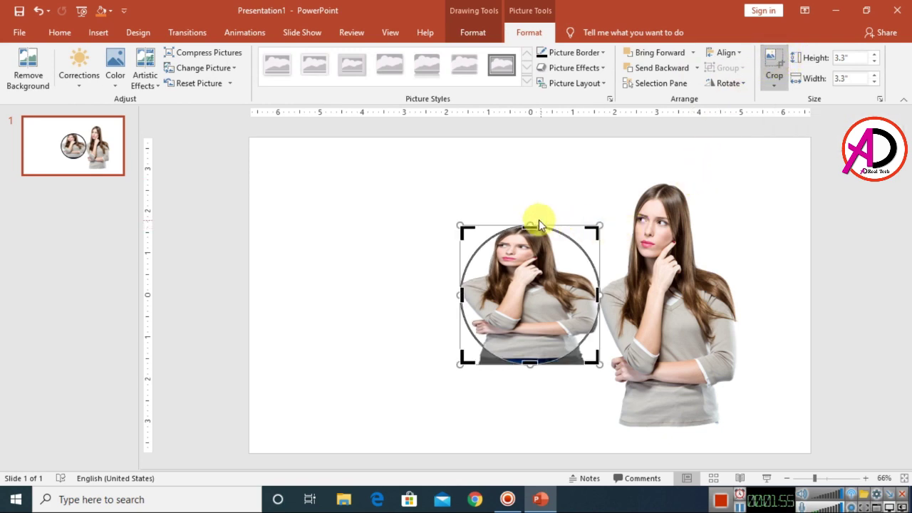
drag(530, 220, 538, 180)
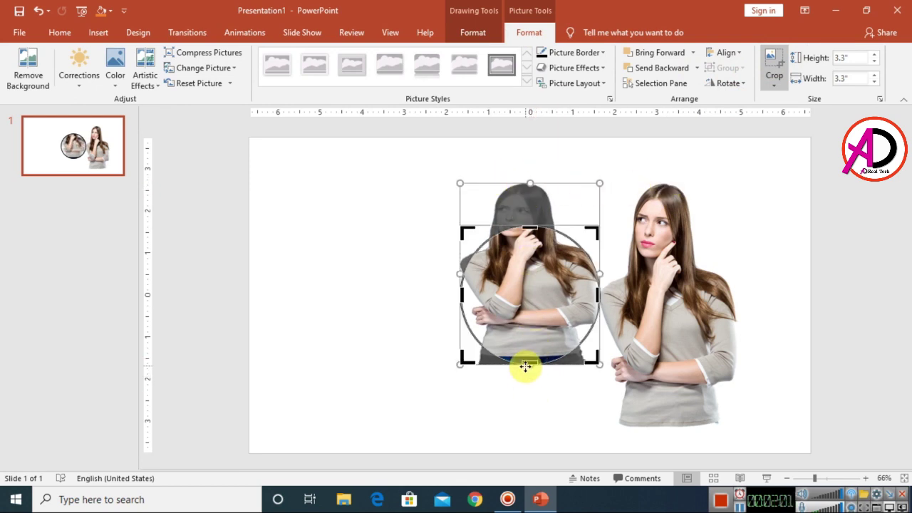
drag(531, 366, 534, 438)
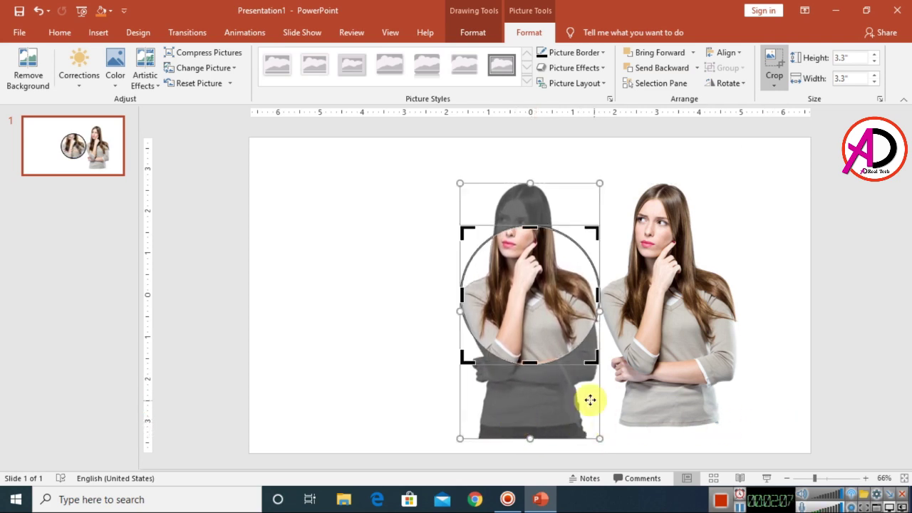
click(784, 297)
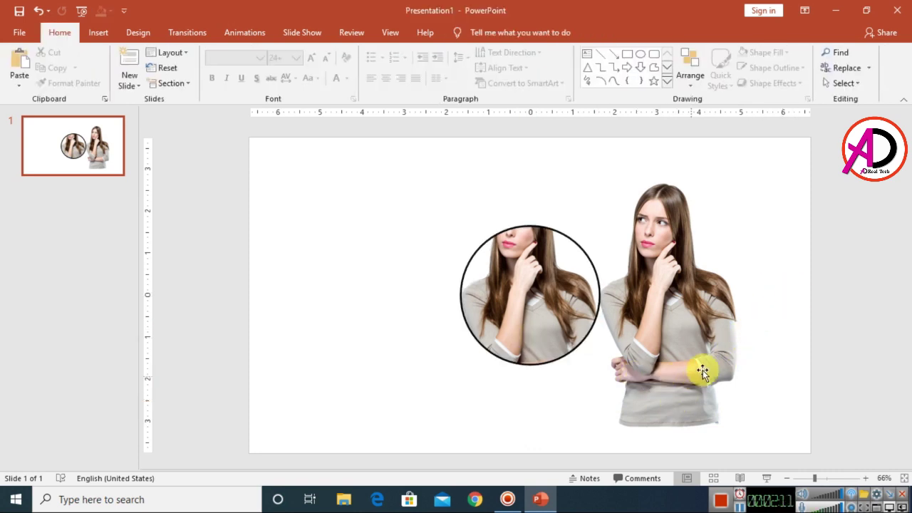
Step: Move the standing woman over the circle, bring her forward, and centre her on it
drag(702, 370, 583, 344)
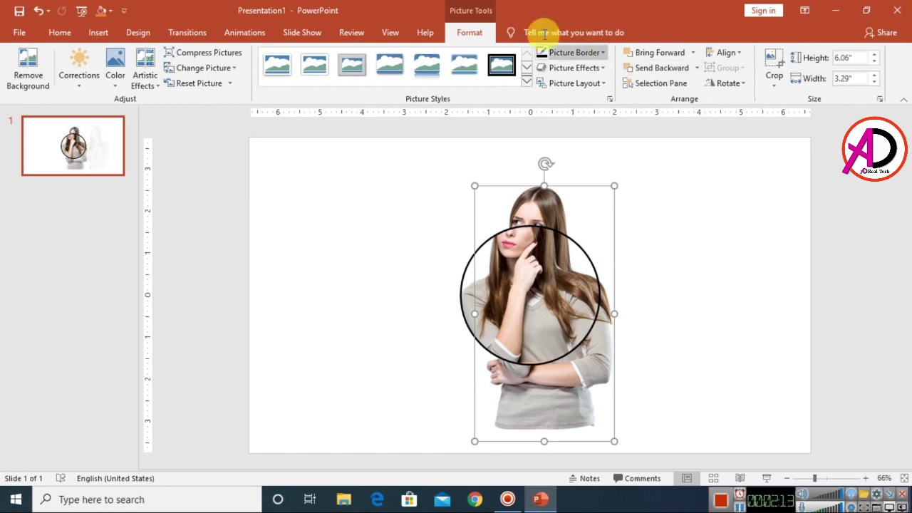
click(698, 59)
click(673, 69)
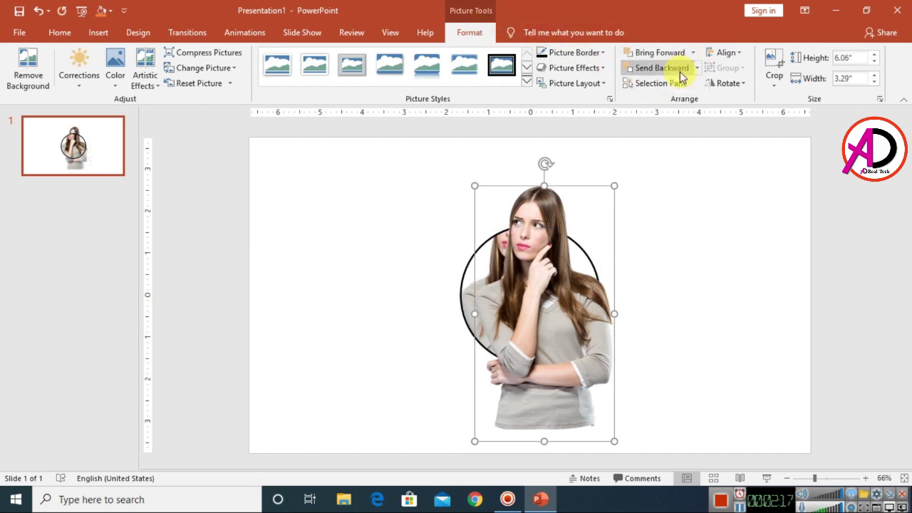
mouse_move(549, 260)
mouse_down()
mouse_move(555, 278)
mouse_move(543, 256)
mouse_up()
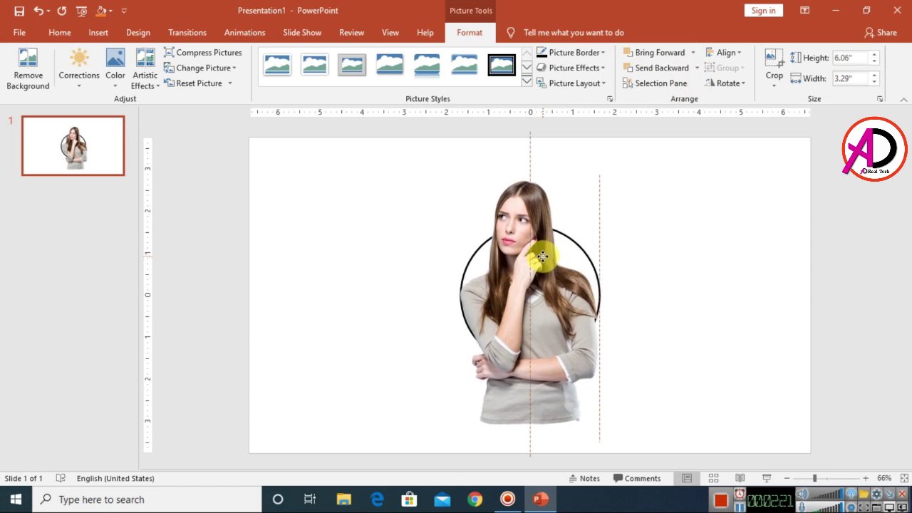
drag(543, 256, 543, 256)
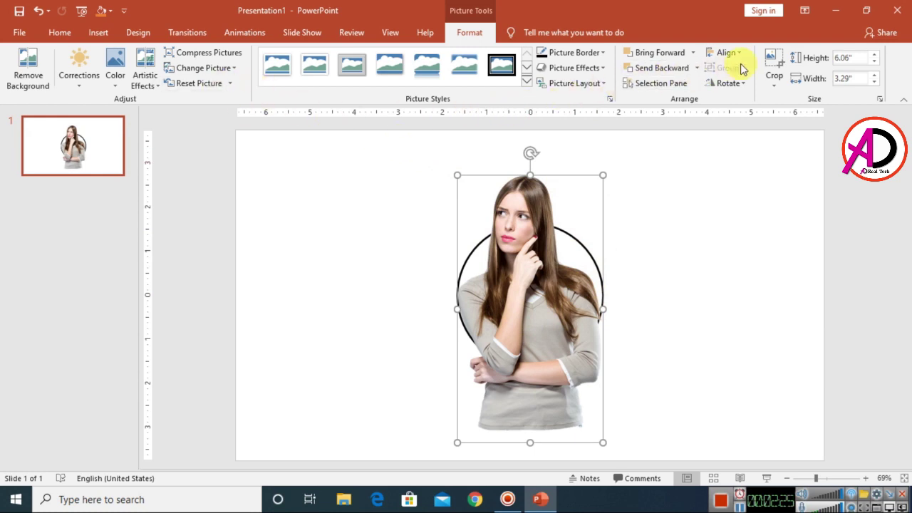
Step: Crop the standing photo's bottom to the circle's middle and trim both sides to the circle
click(781, 67)
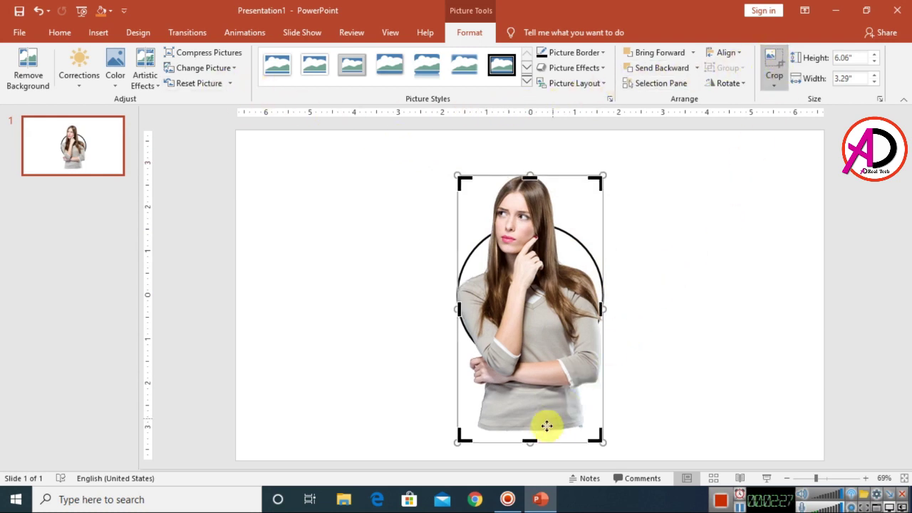
drag(532, 437, 532, 295)
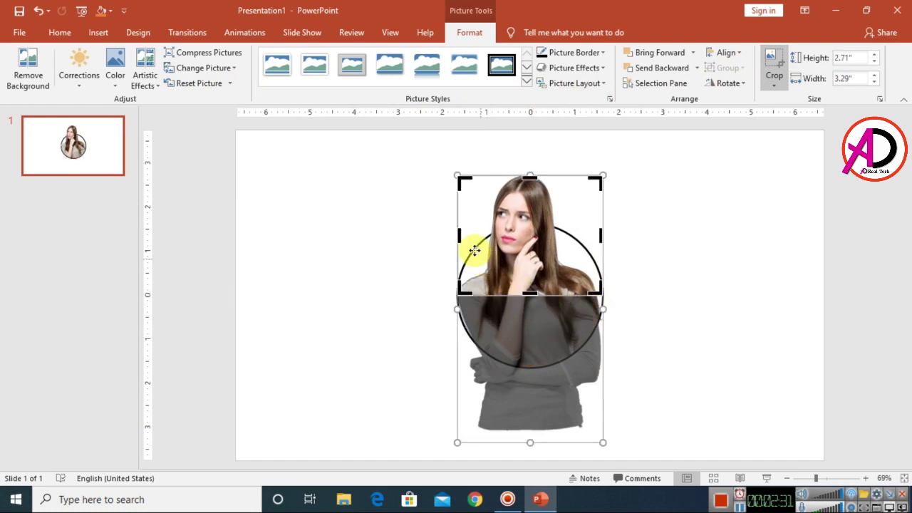
drag(459, 237, 463, 237)
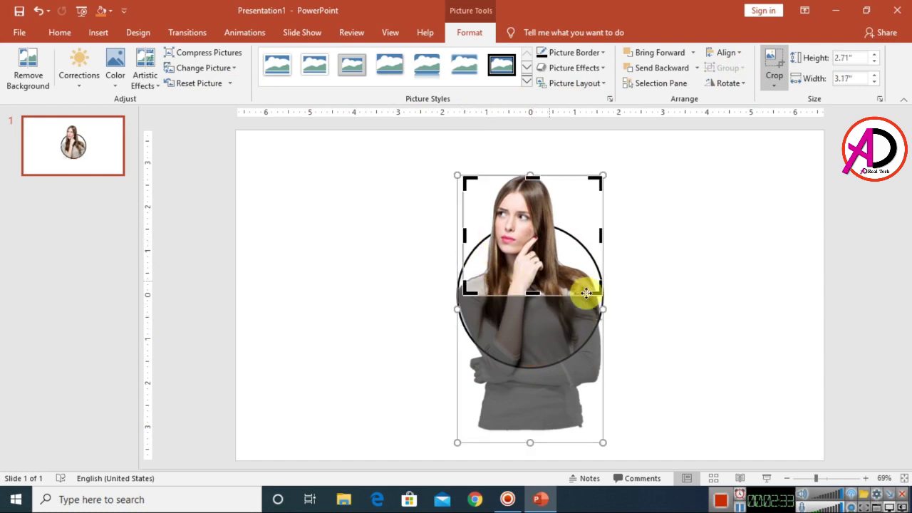
drag(602, 240, 593, 240)
click(700, 284)
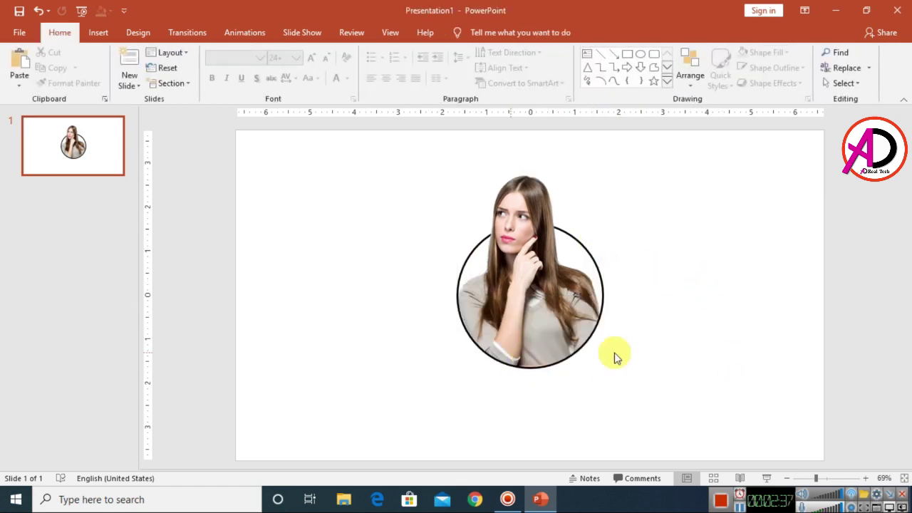
Step: Nudge the head cut-out left to hide the seam, then deselect it to check the join
scroll(614, 333, up, 2)
scroll(611, 332, up, 5)
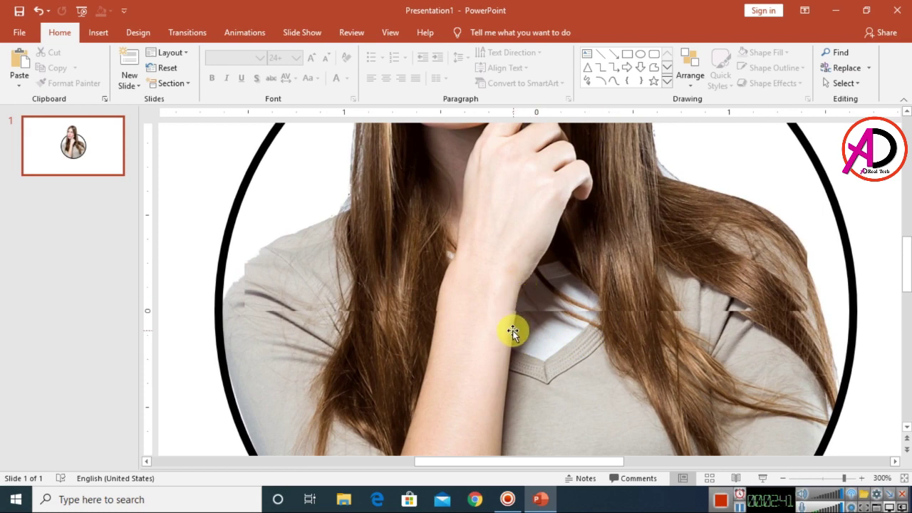
click(479, 270)
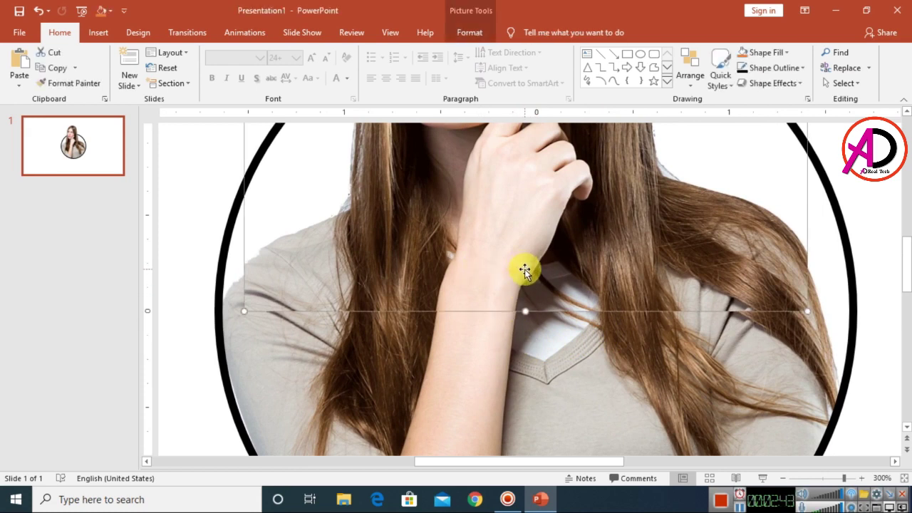
key(ctrl+z)
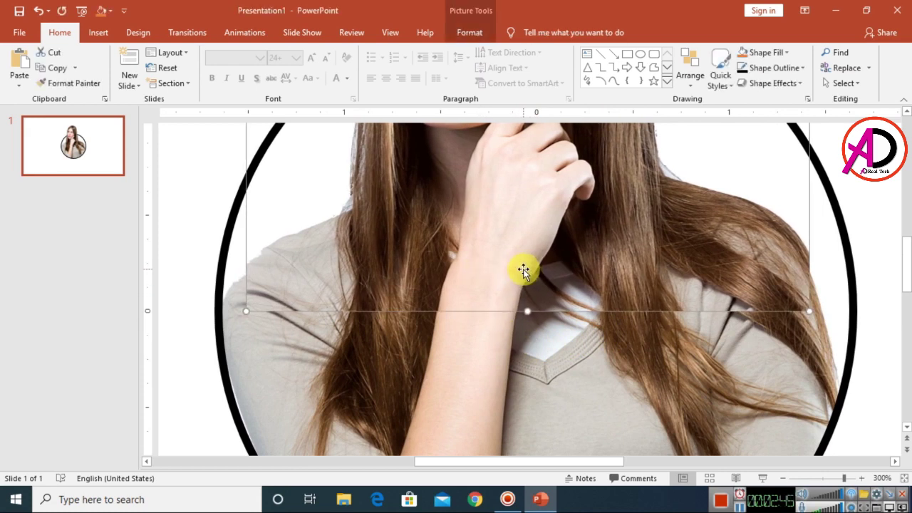
click(184, 214)
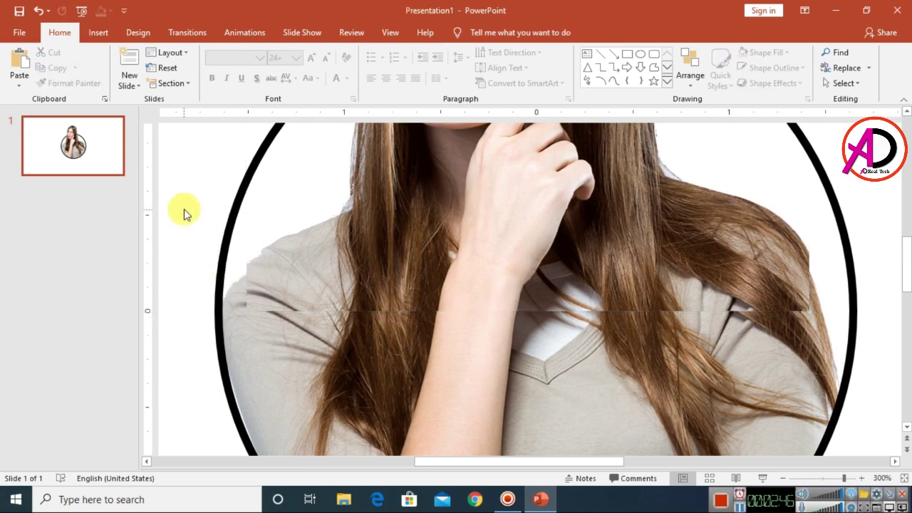
click(471, 292)
key(Left)
key(Left)
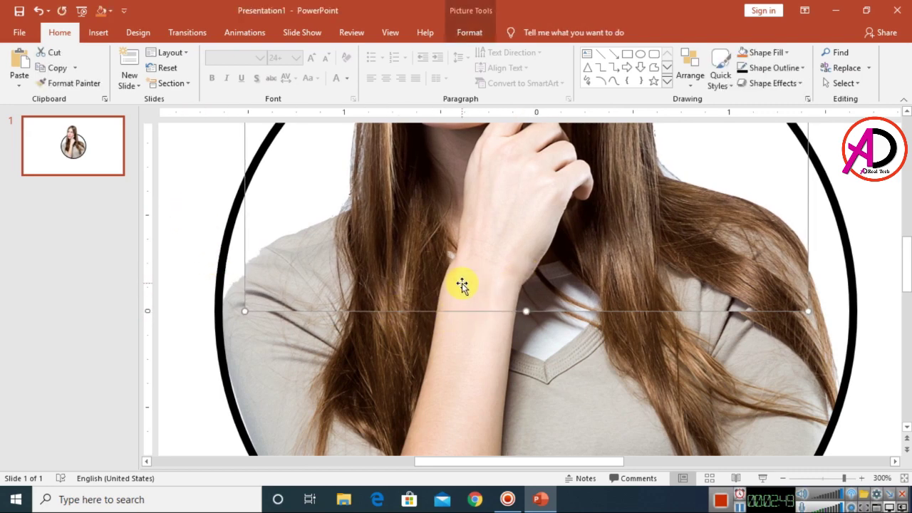
click(201, 193)
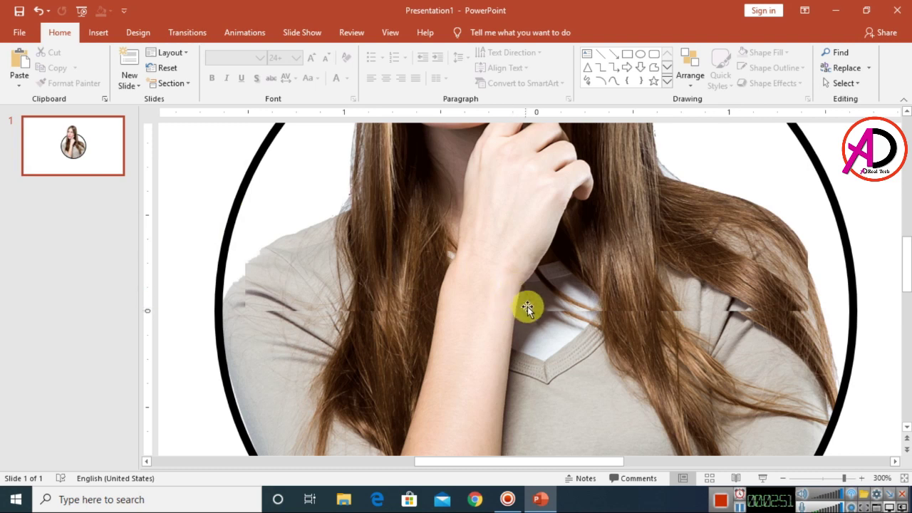
click(533, 283)
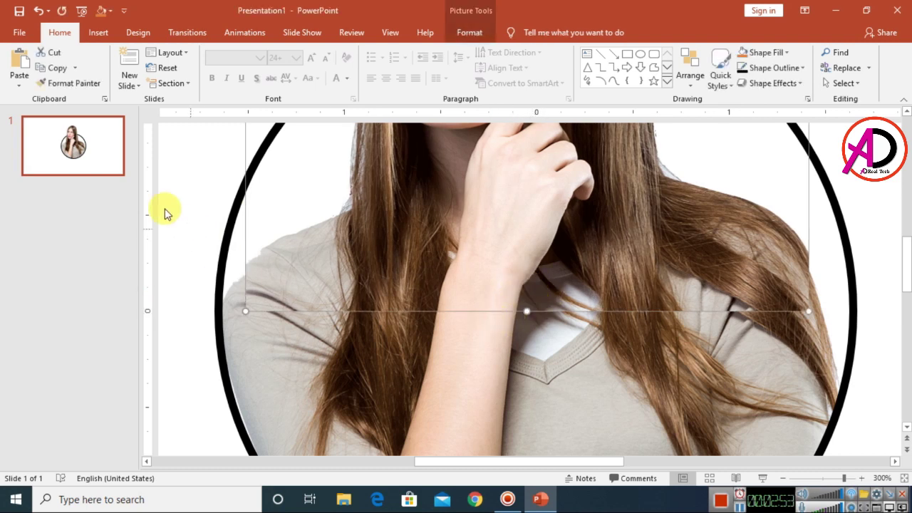
click(189, 225)
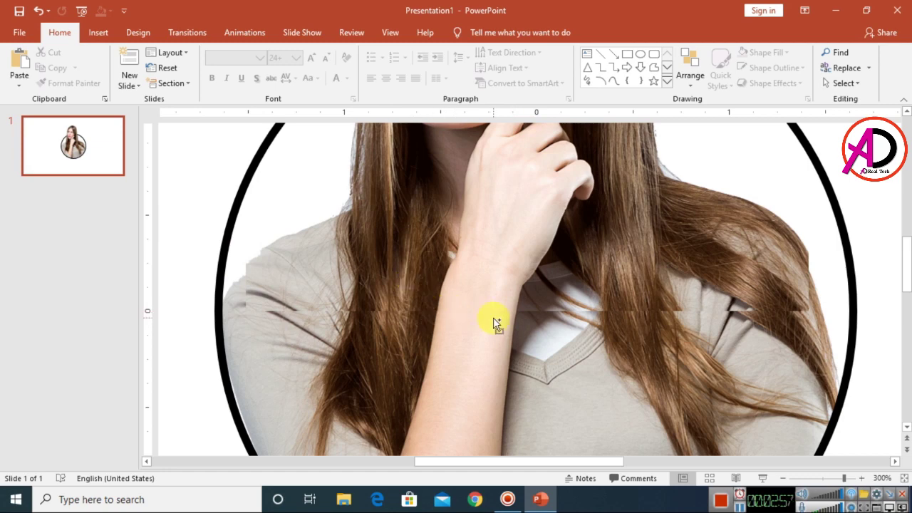
scroll(493, 319, down, 5)
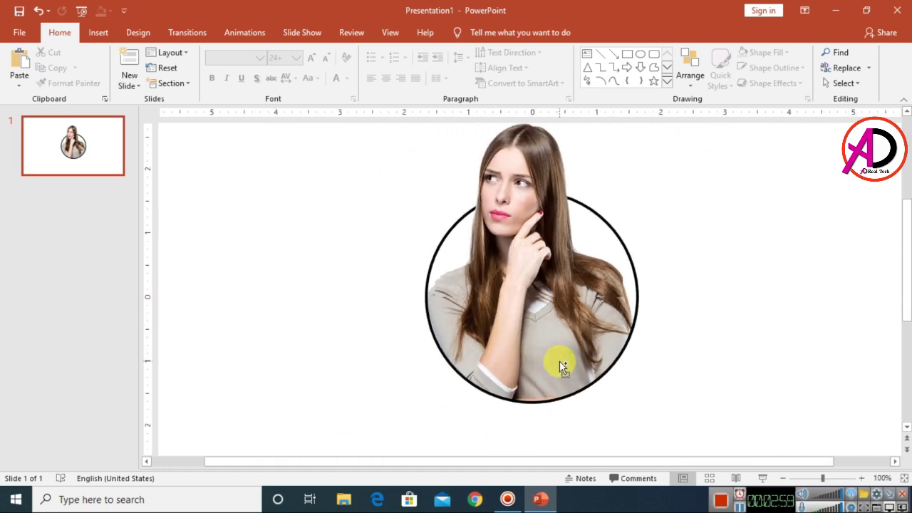
scroll(560, 360, up, 5)
Step: Resize the head cut-out from its left side and deselect it to review the fit
click(527, 257)
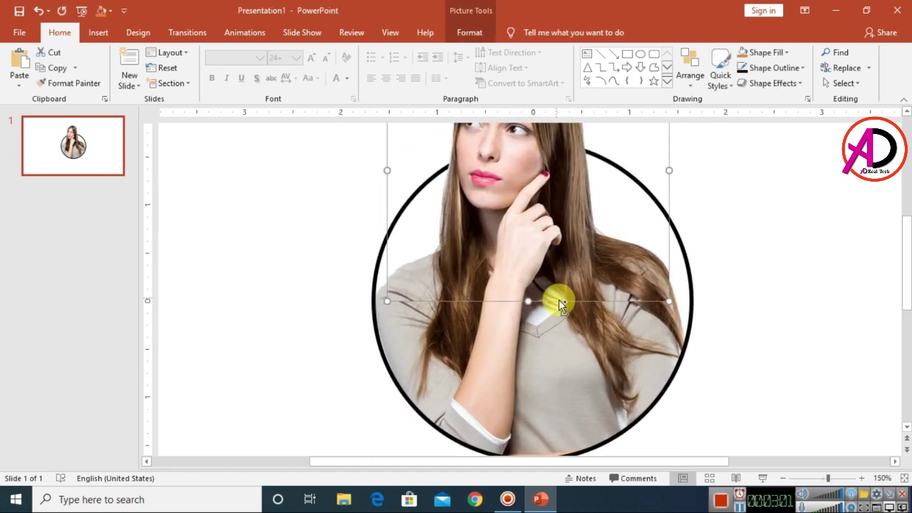
scroll(559, 303, up, 5)
scroll(583, 325, down, 5)
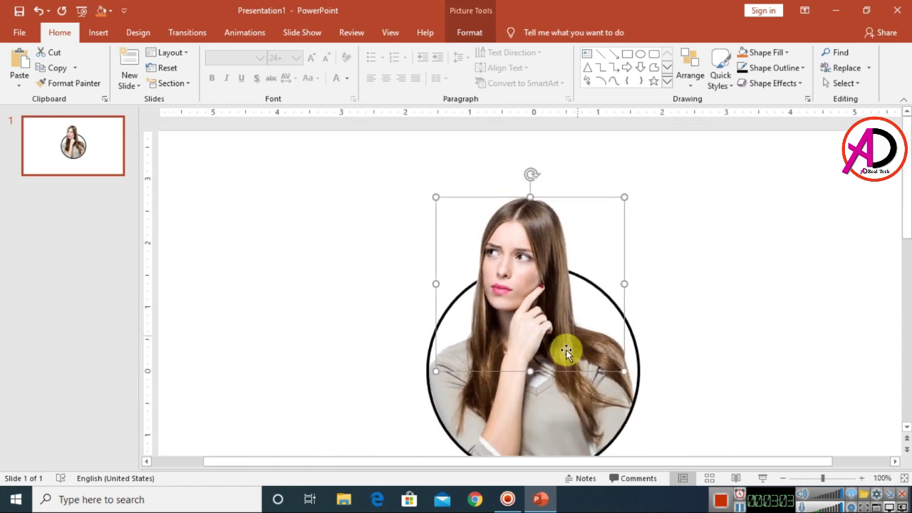
drag(435, 284, 436, 286)
scroll(533, 335, up, 5)
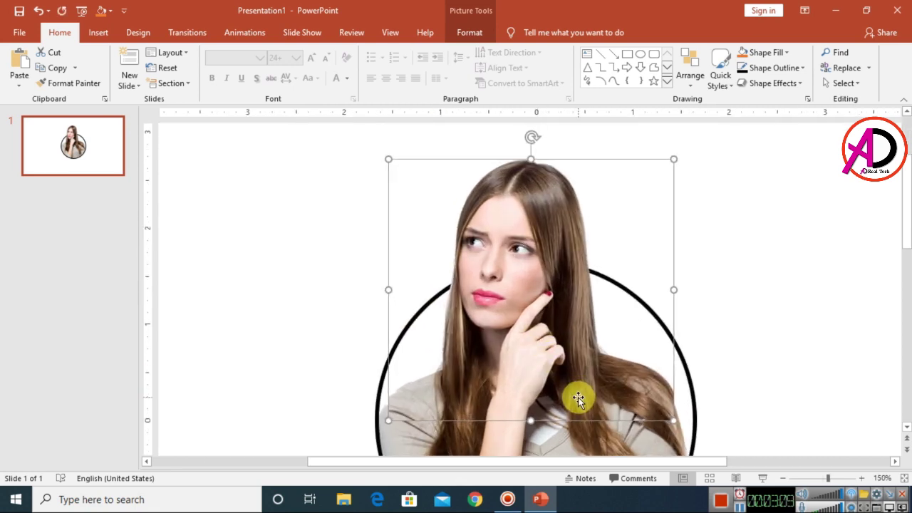
click(742, 366)
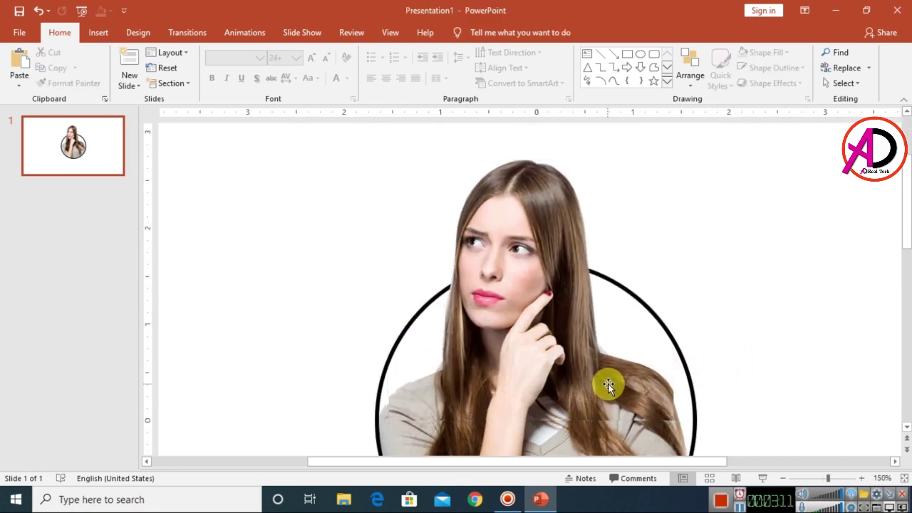
click(608, 385)
click(730, 359)
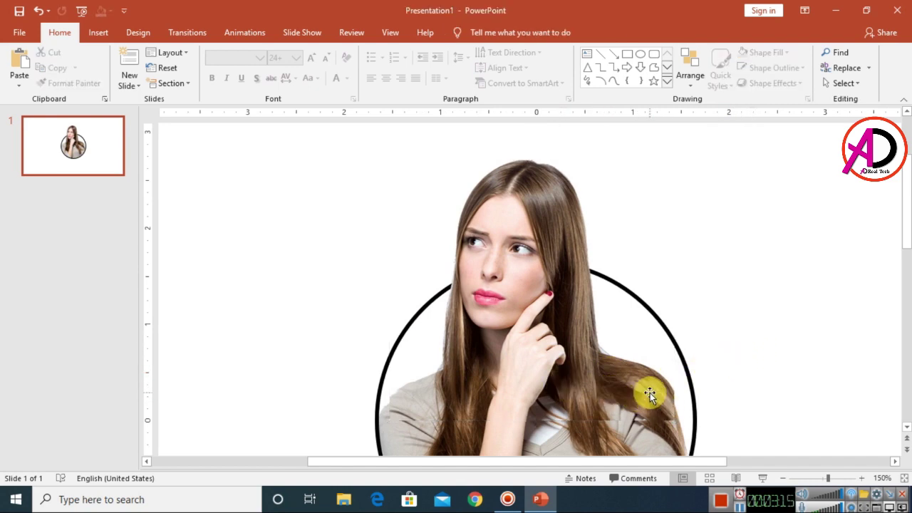
scroll(645, 395, down, 3)
scroll(641, 405, down, 3)
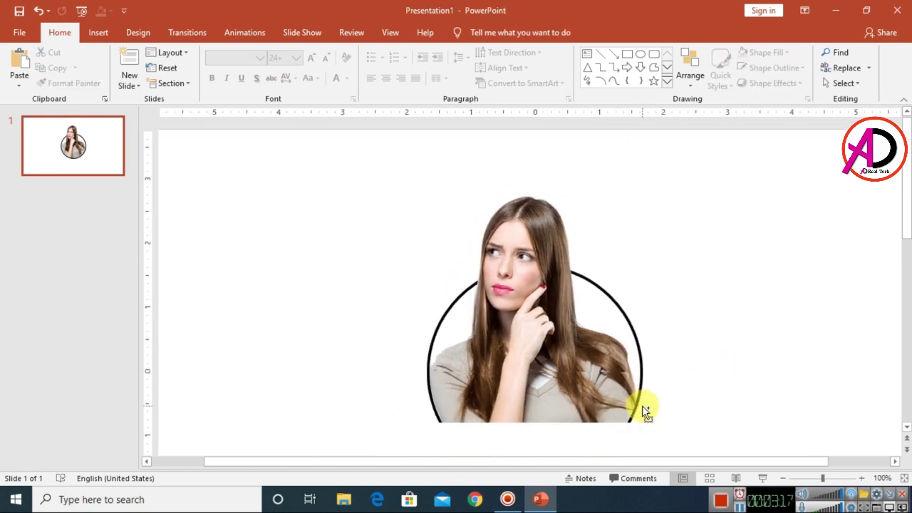
scroll(642, 409, down, 2)
scroll(554, 311, up, 5)
scroll(565, 326, up, 3)
Step: Shift the head cut-out into alignment with the circled body and review the seamless join
click(540, 223)
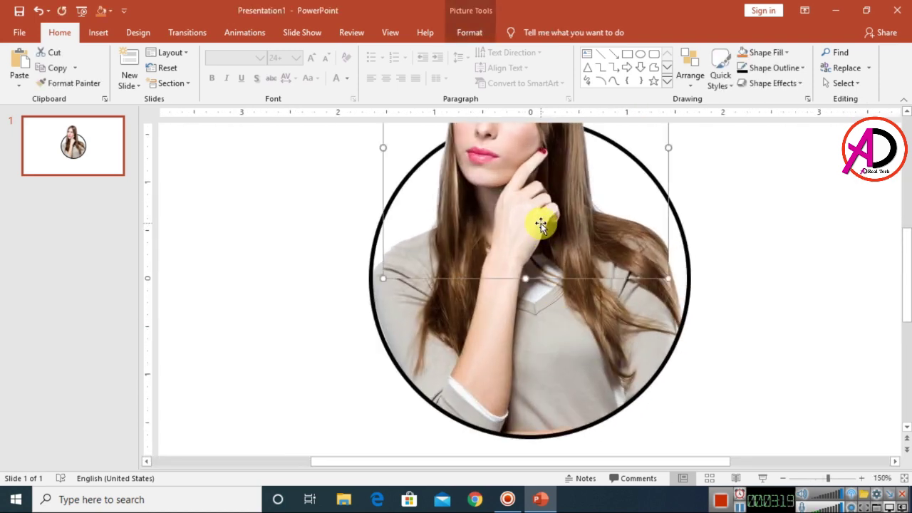
mouse_move(541, 223)
mouse_down()
mouse_move(536, 239)
mouse_move(540, 228)
mouse_up()
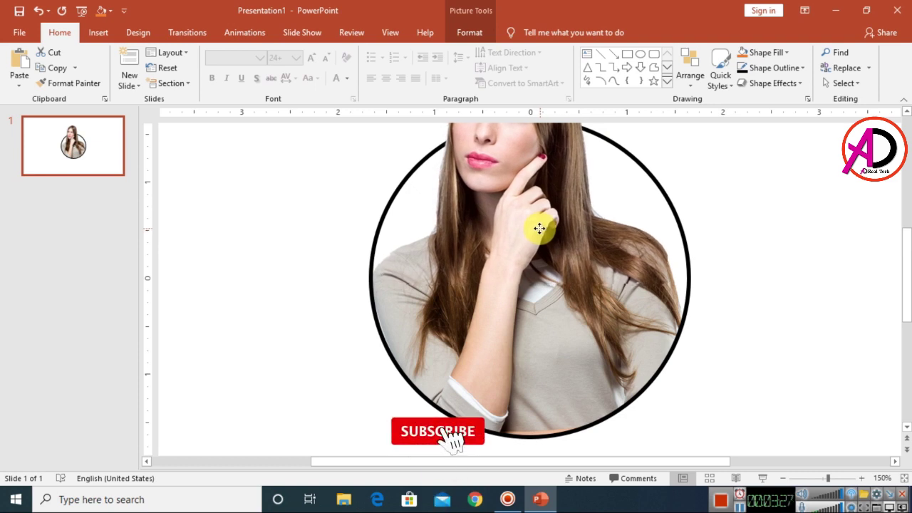
drag(539, 227, 611, 275)
ctrl+scroll(667, 304, up, 2)
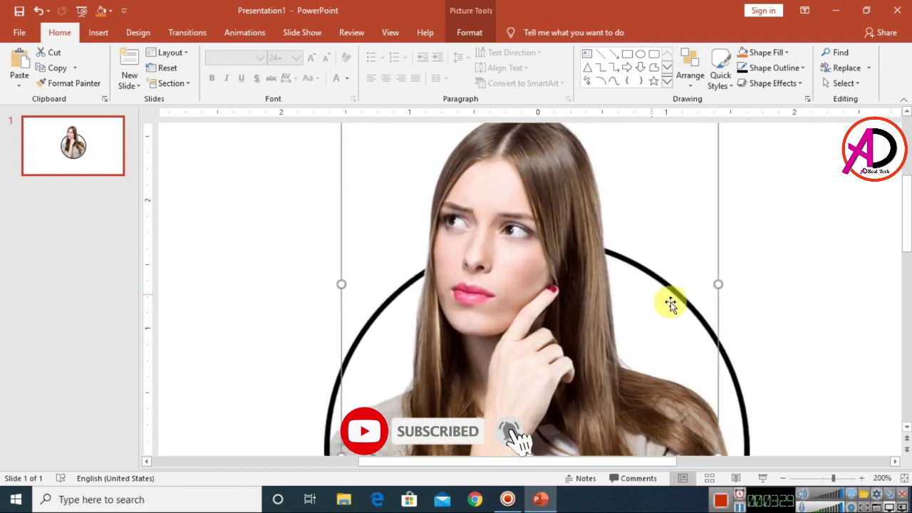
click(781, 297)
scroll(683, 323, down, 3)
scroll(642, 352, down, 1)
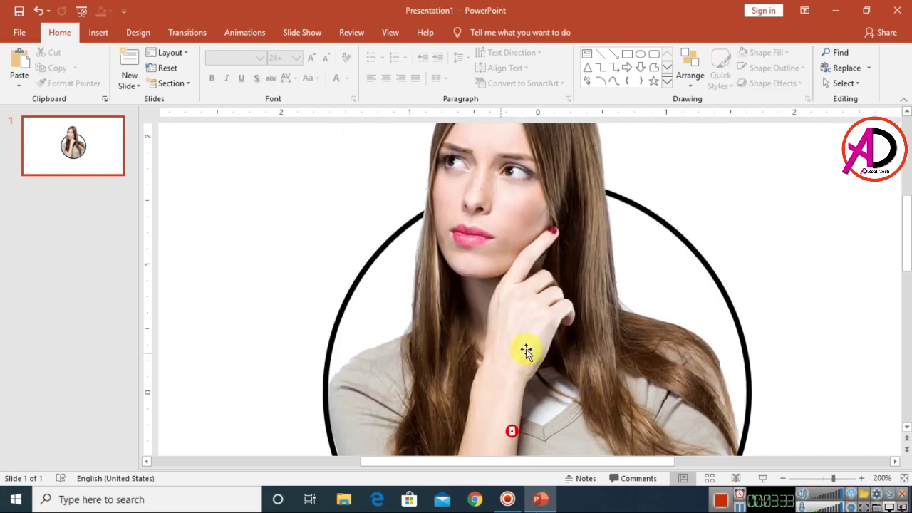
ctrl+scroll(656, 365, down, 8)
ctrl+scroll(595, 388, up, 1)
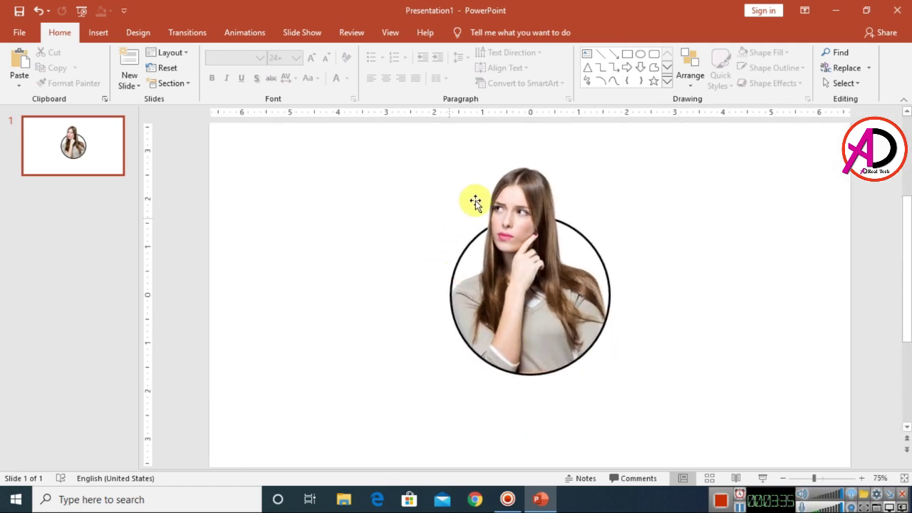
ctrl+scroll(507, 334, up, 3)
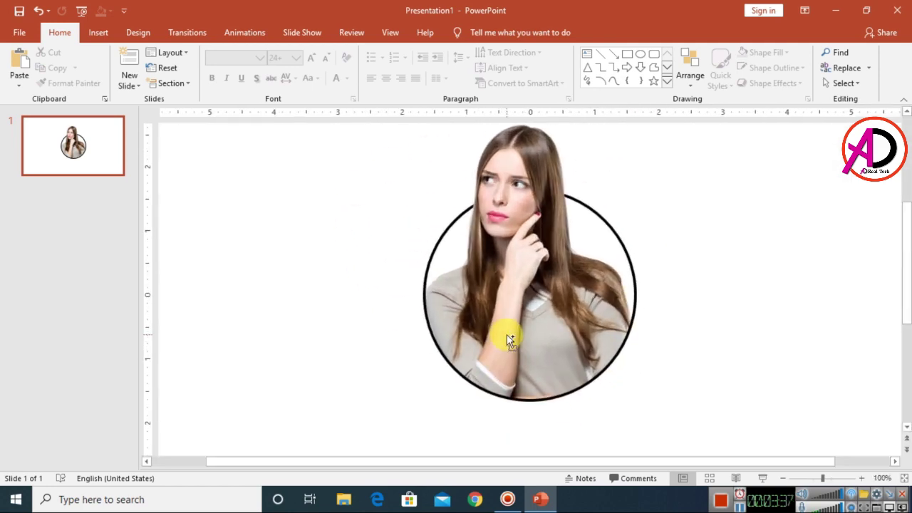
ctrl+scroll(506, 334, down, 4)
ctrl+scroll(507, 336, up, 1)
Step: Nudge the head cut-out slightly into place over the circled portrait
click(523, 212)
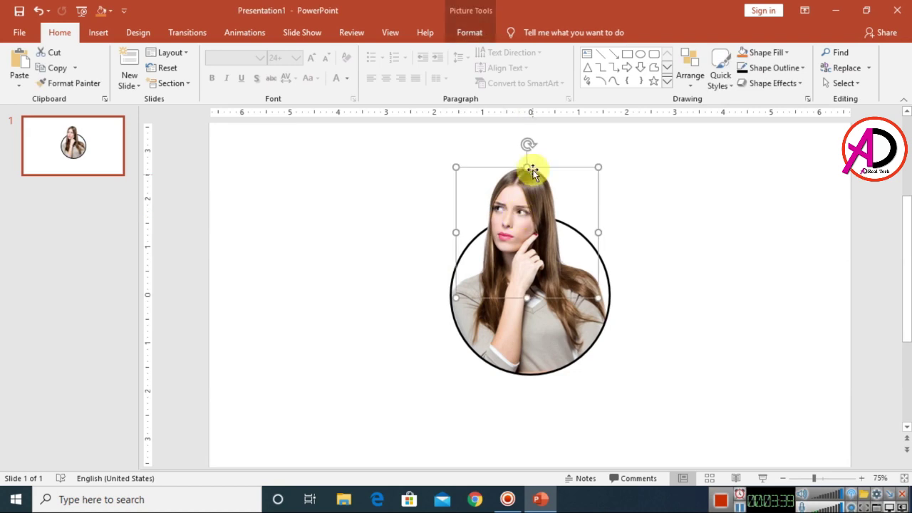
drag(528, 170, 526, 173)
click(644, 243)
ctrl+scroll(604, 318, up, 5)
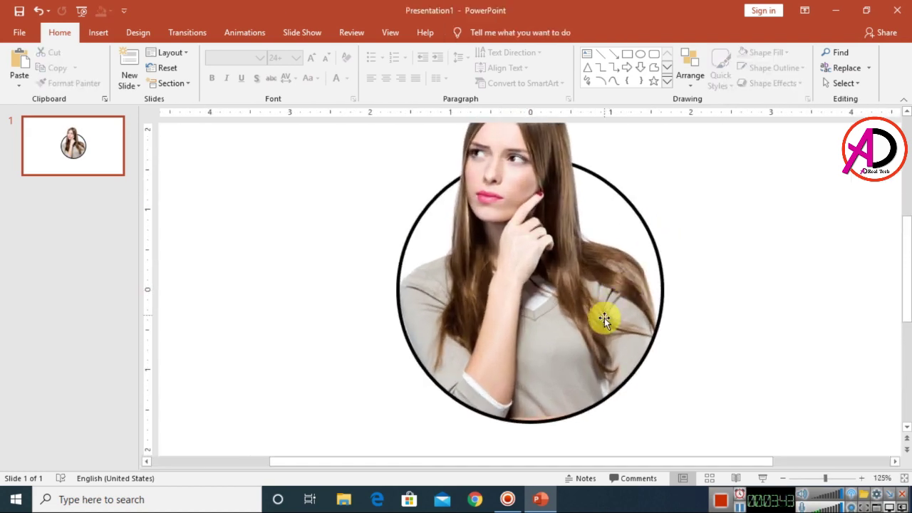
ctrl+scroll(602, 325, up, 1)
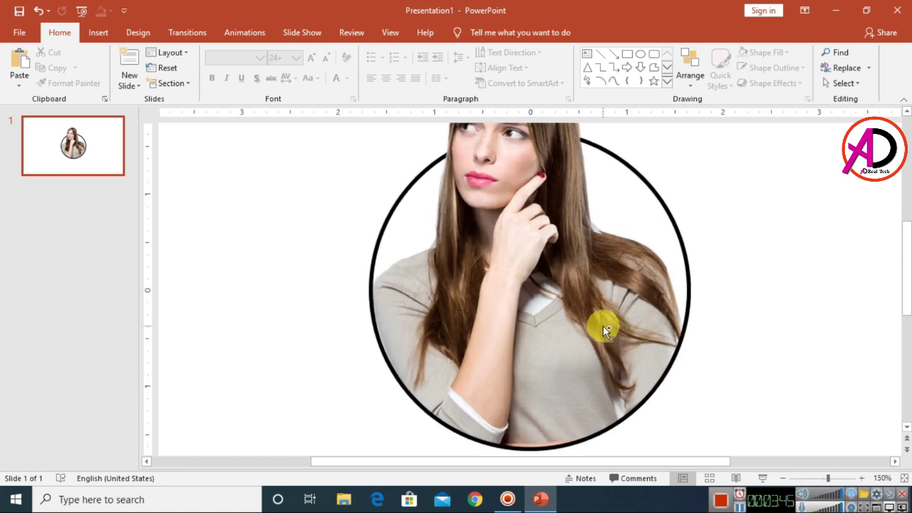
ctrl+scroll(602, 325, down, 6)
Step: Lower the head cut-out's top edge slightly so it blends without a seam
click(539, 170)
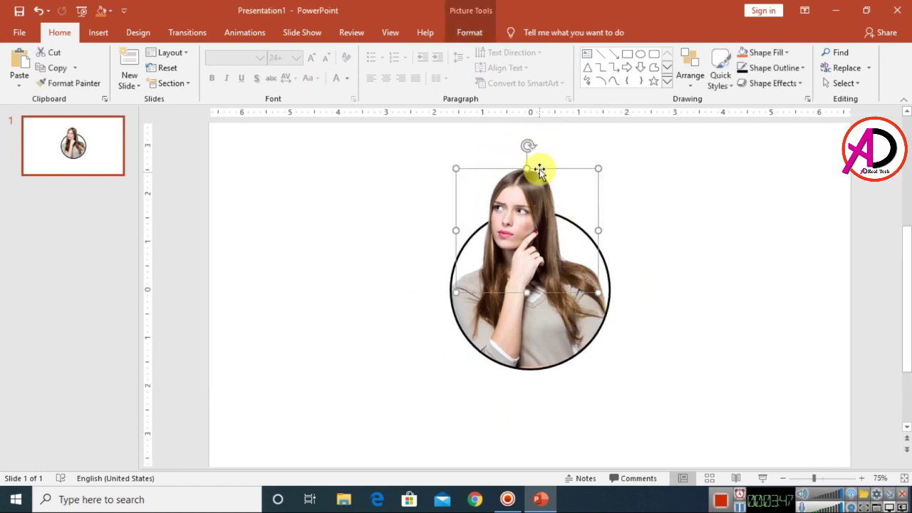
drag(528, 167, 529, 171)
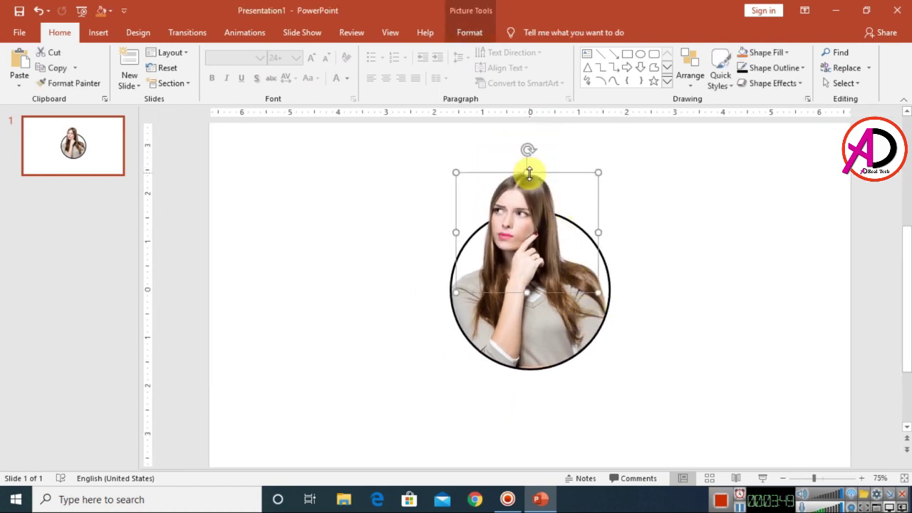
click(641, 217)
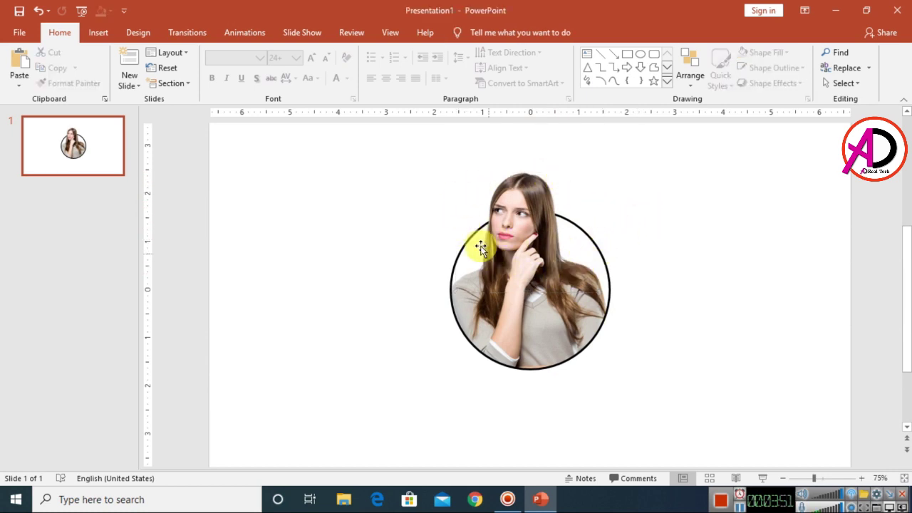
scroll(626, 313, down, 1)
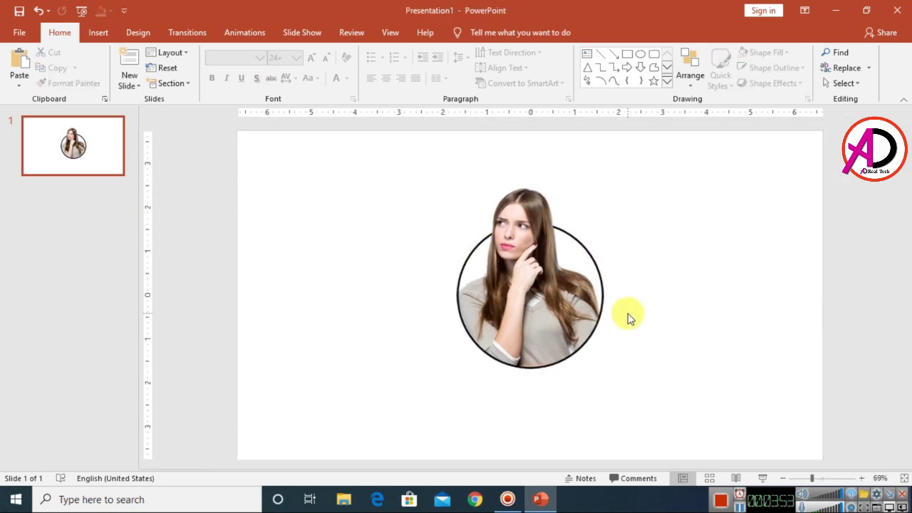
scroll(598, 312, up, 3)
scroll(512, 299, down, 3)
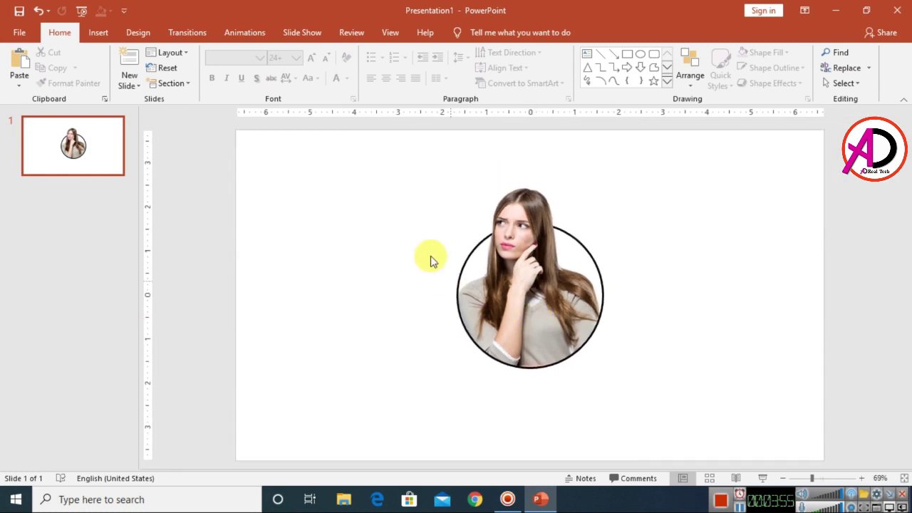
Step: Group the head cut-out and the circle into one object
drag(416, 158, 659, 399)
right_click(523, 271)
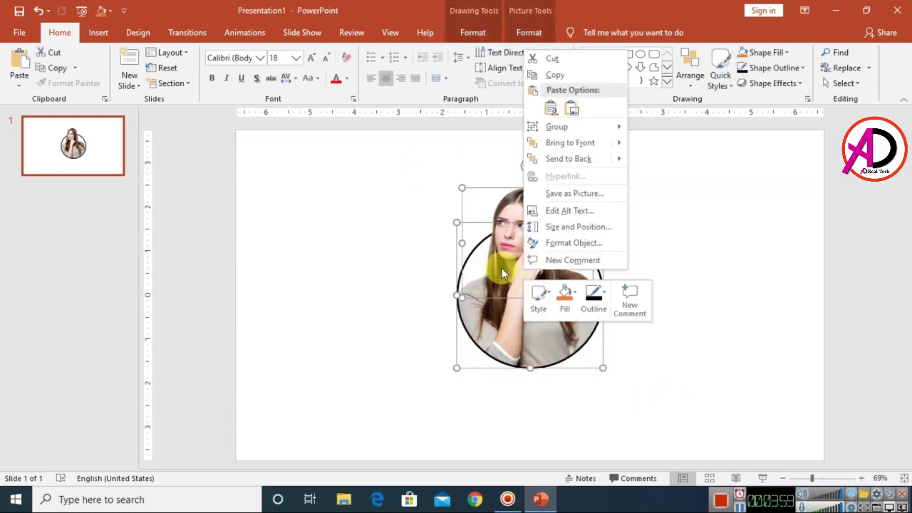
mouse_move(554, 126)
click(650, 129)
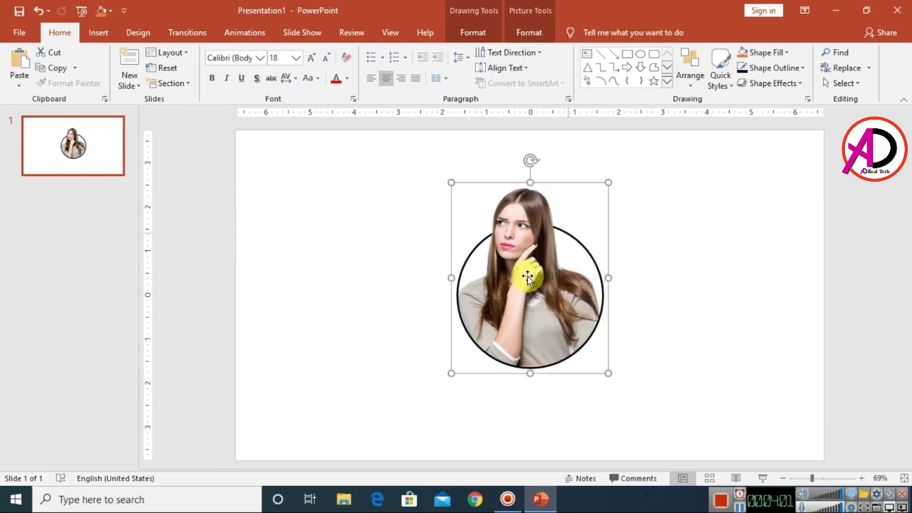
Step: Enlarge the grouped portrait around its centre and shift it slightly up on the slide
drag(525, 277, 371, 277)
drag(358, 309, 539, 324)
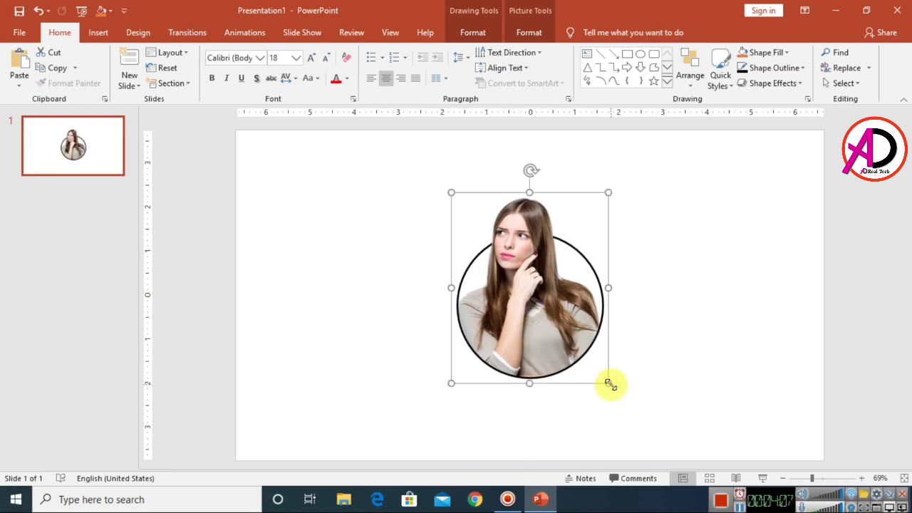
drag(609, 383, 641, 431)
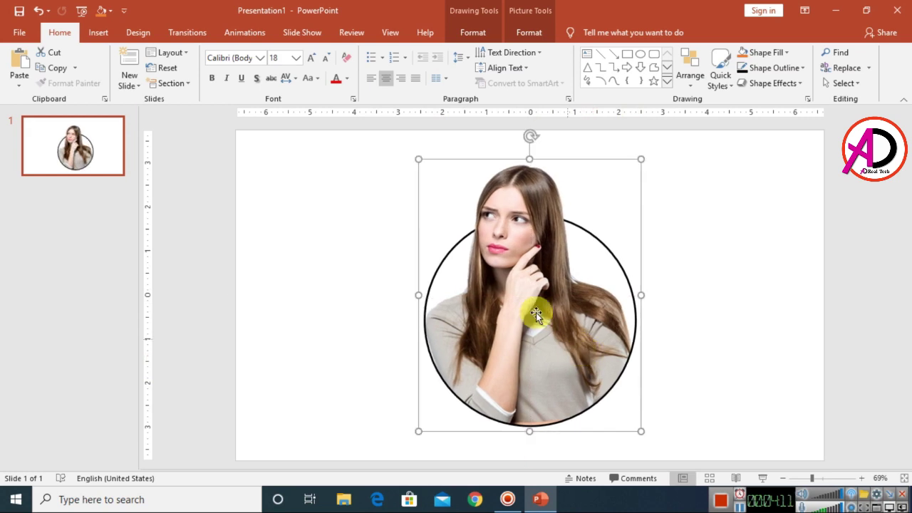
drag(590, 316, 586, 309)
click(745, 295)
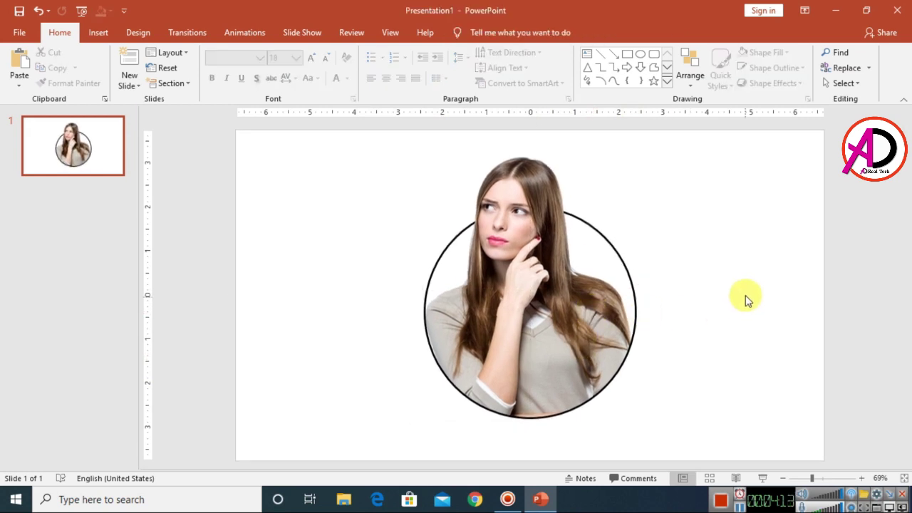
click(586, 60)
click(282, 180)
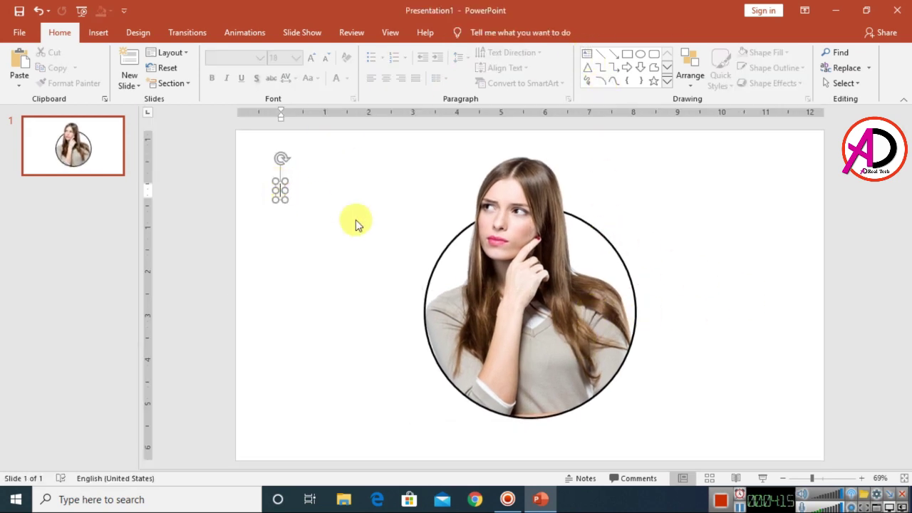
key(ctrl+shift+period)
key(ctrl+shift+period)
key(ctrl+shift+period)
key(ctrl+shift+period)
key(ctrl+shift+period)
key(ctrl+shift+period)
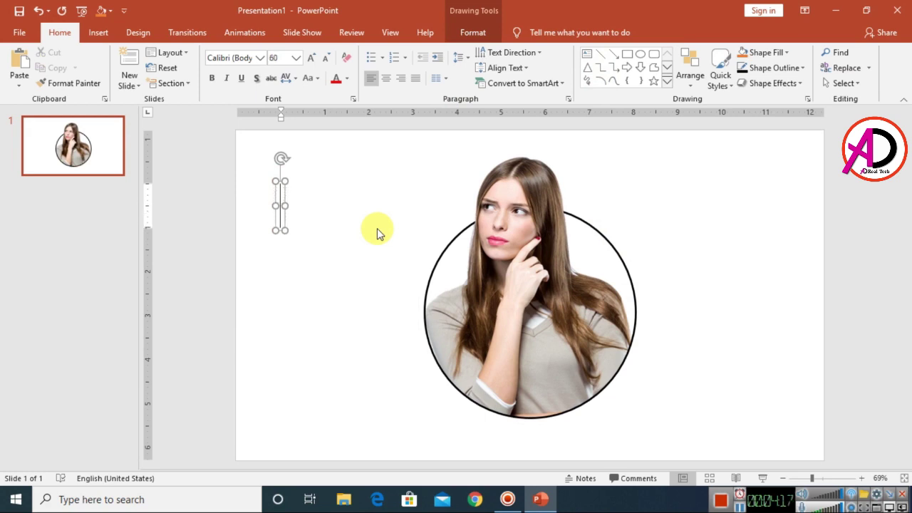
text(chang)
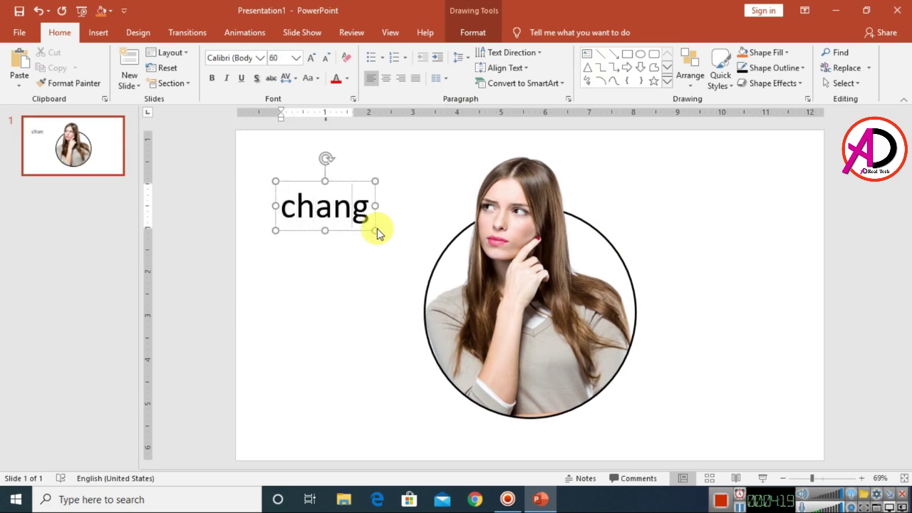
text(e any c)
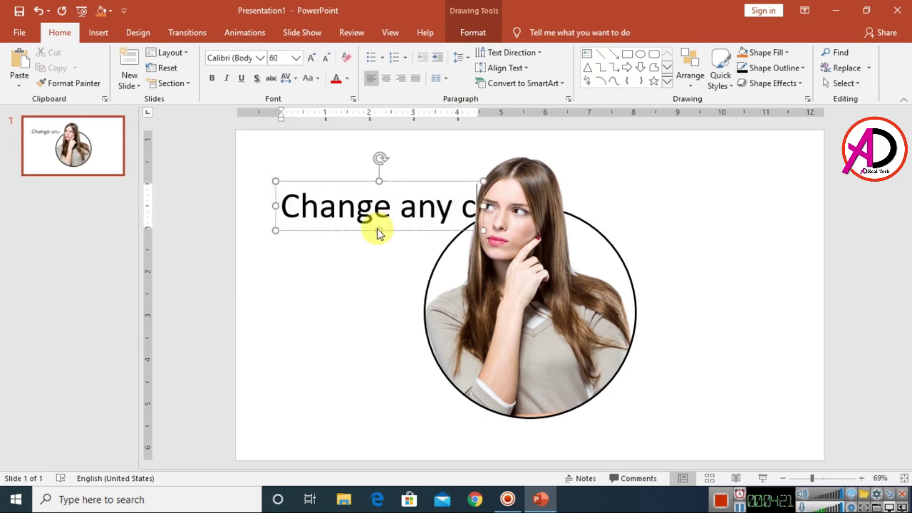
text(olor)
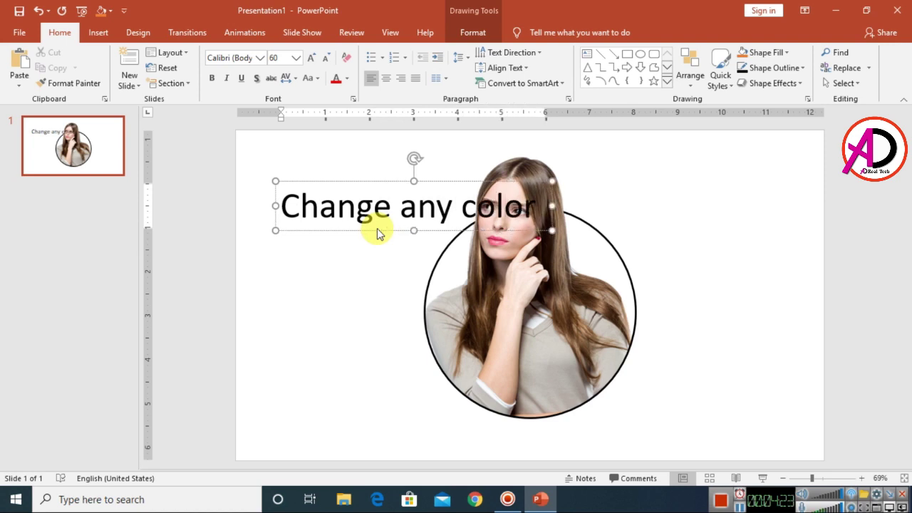
text( this )
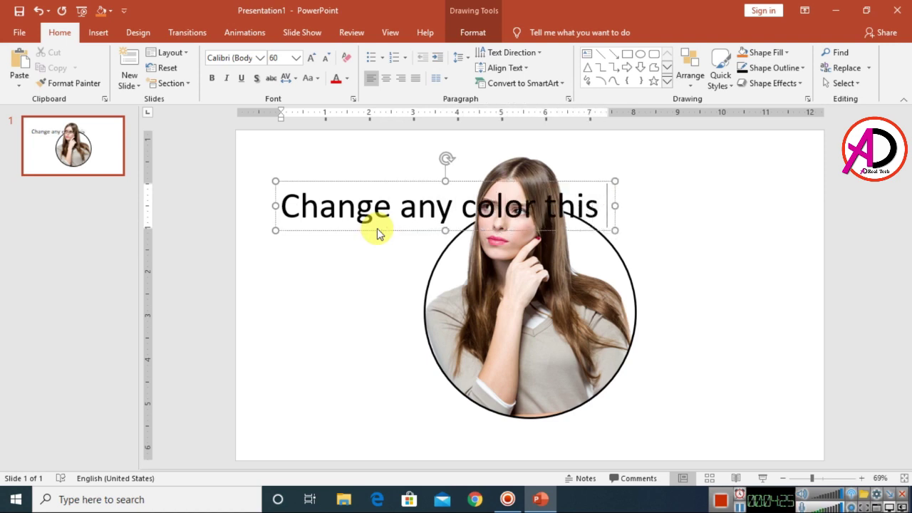
text(design)
key(ctrl+a)
key(ctrl+shift+less)
key(ctrl+shift+less)
key(ctrl+shift+less)
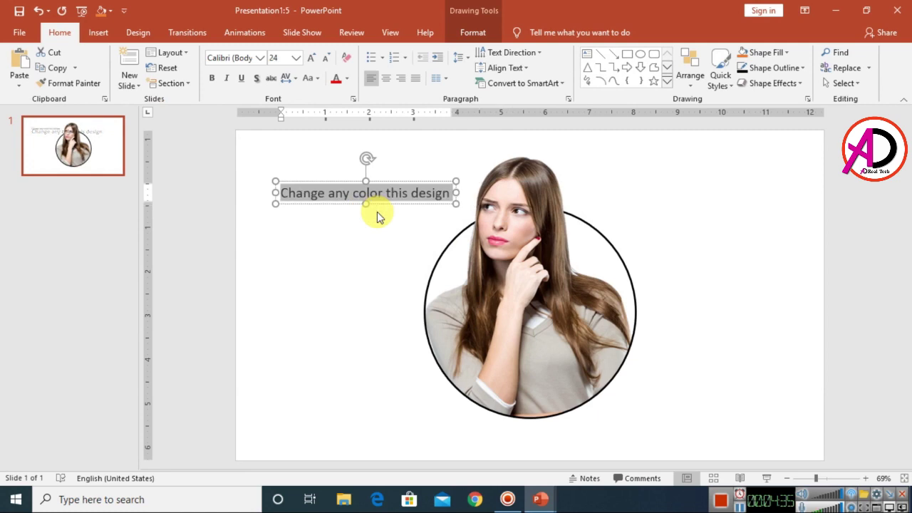
click(372, 202)
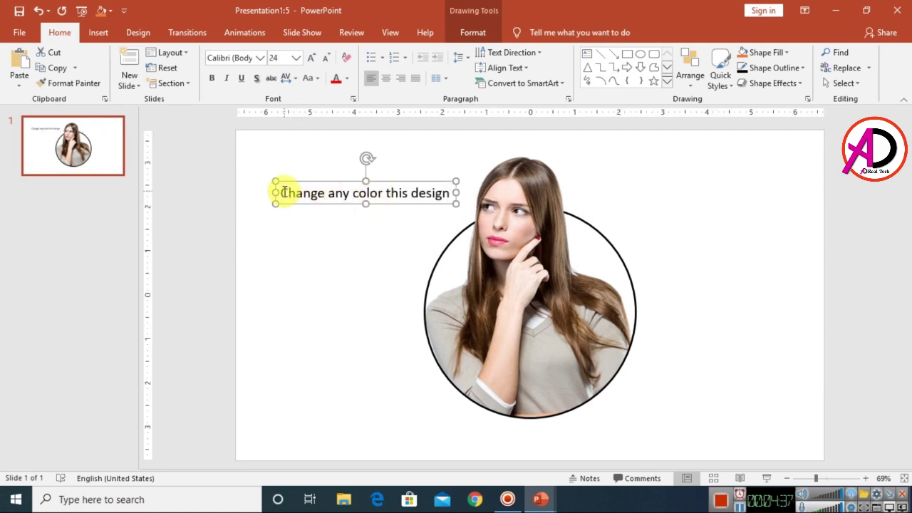
drag(282, 192, 441, 198)
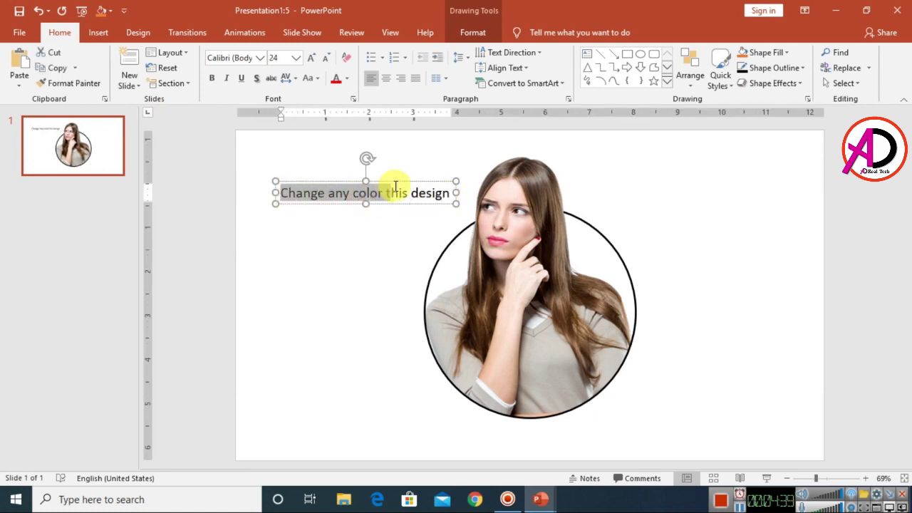
click(429, 184)
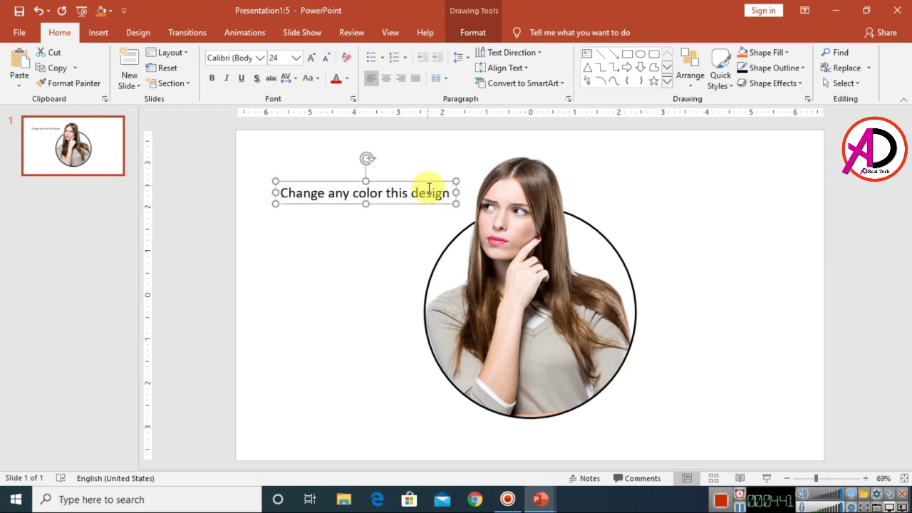
key(Delete)
Step: Cut the grouped portrait and paste it back as one flat 5.95" by 4.84" picture
click(525, 272)
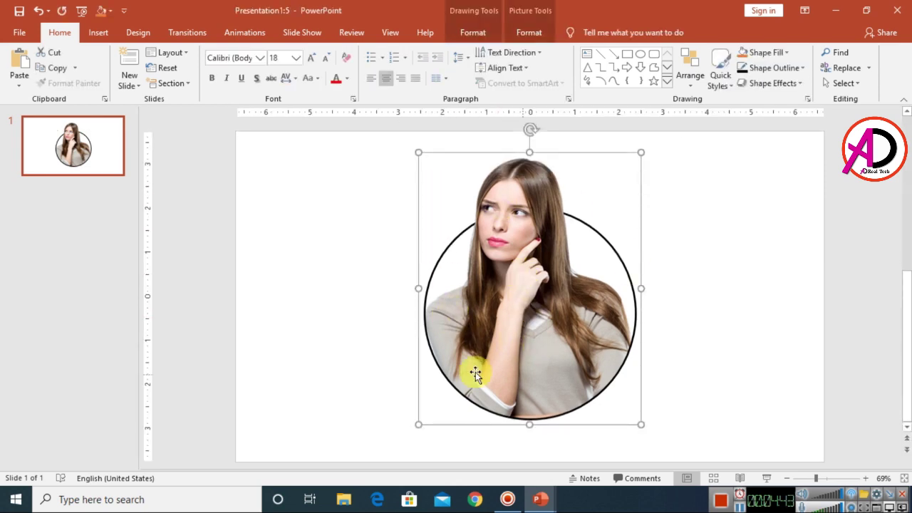
click(488, 33)
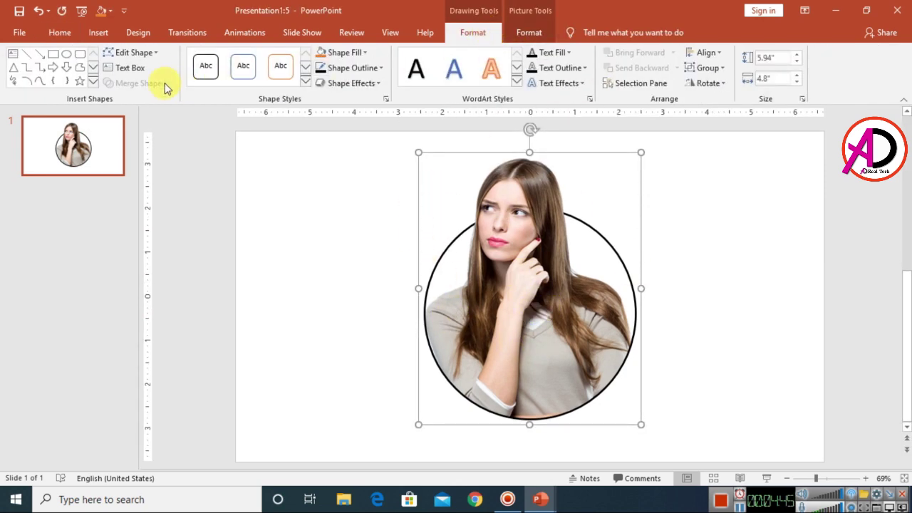
click(702, 224)
click(540, 258)
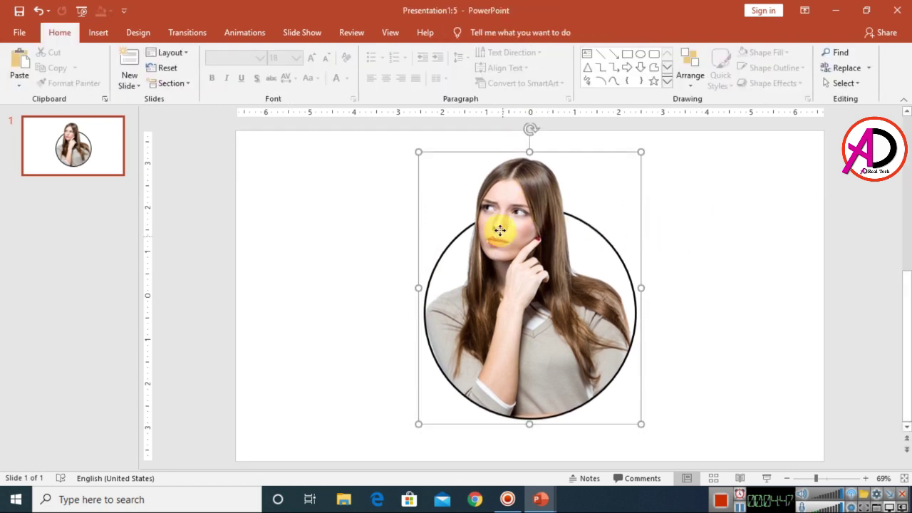
right_click(544, 245)
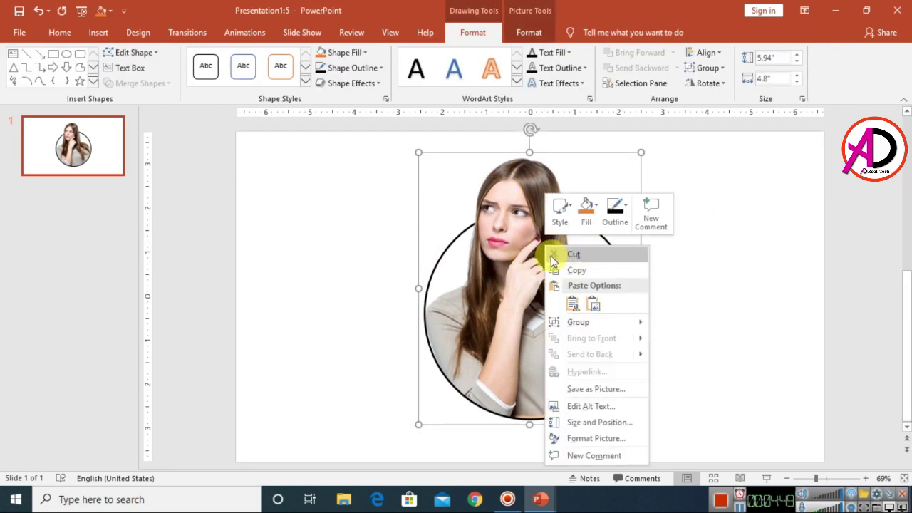
click(601, 254)
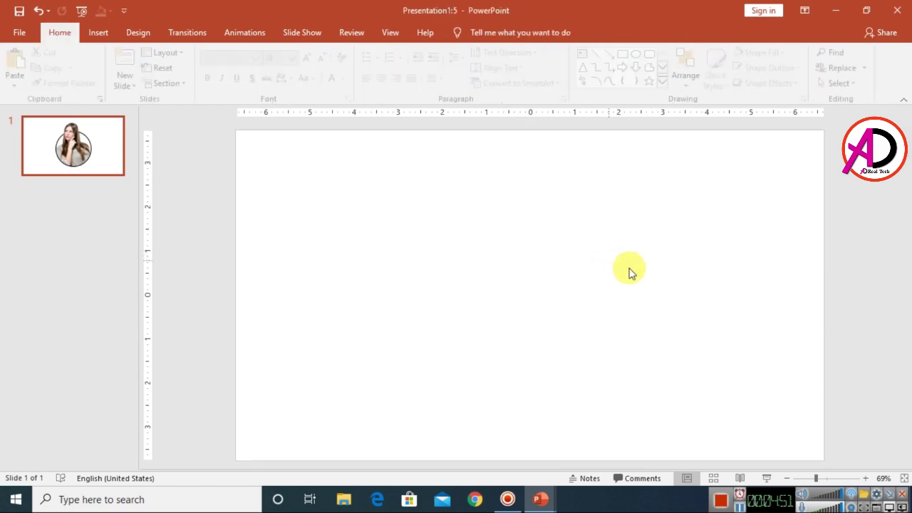
right_click(510, 216)
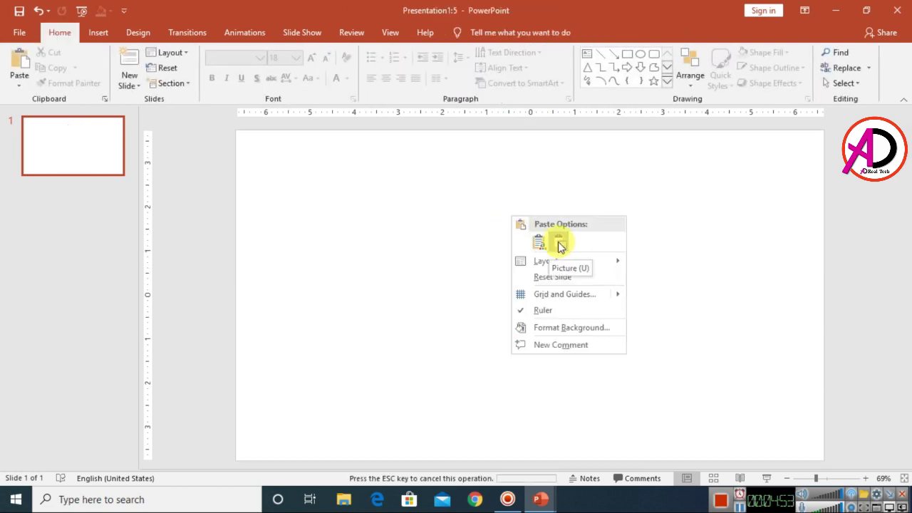
click(559, 243)
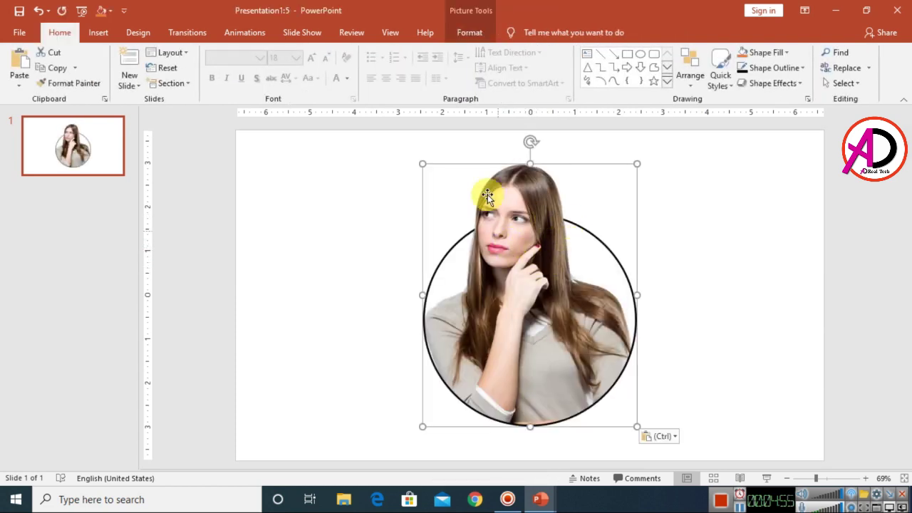
click(465, 28)
click(79, 86)
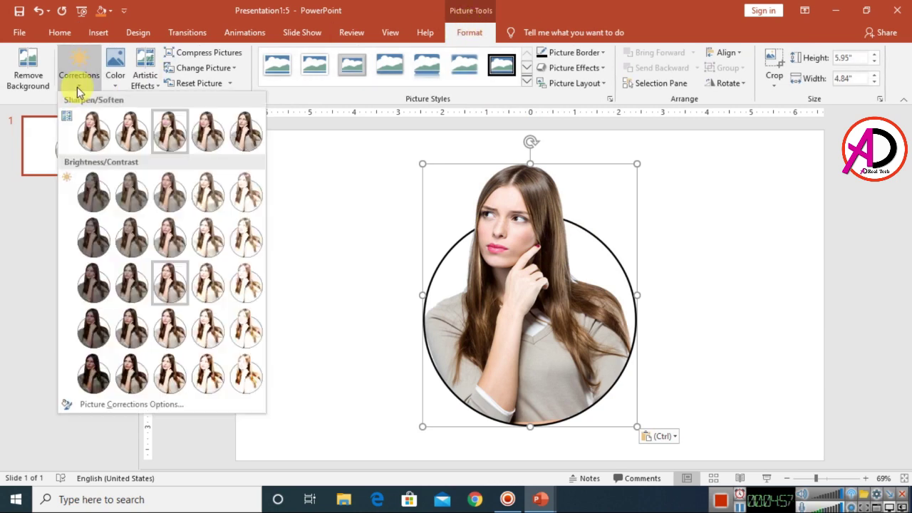
click(114, 71)
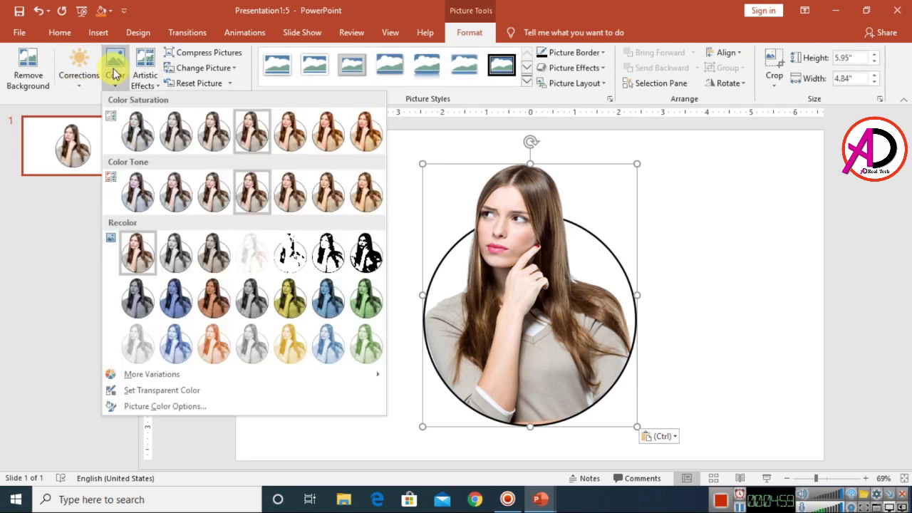
click(258, 299)
drag(558, 364, 698, 342)
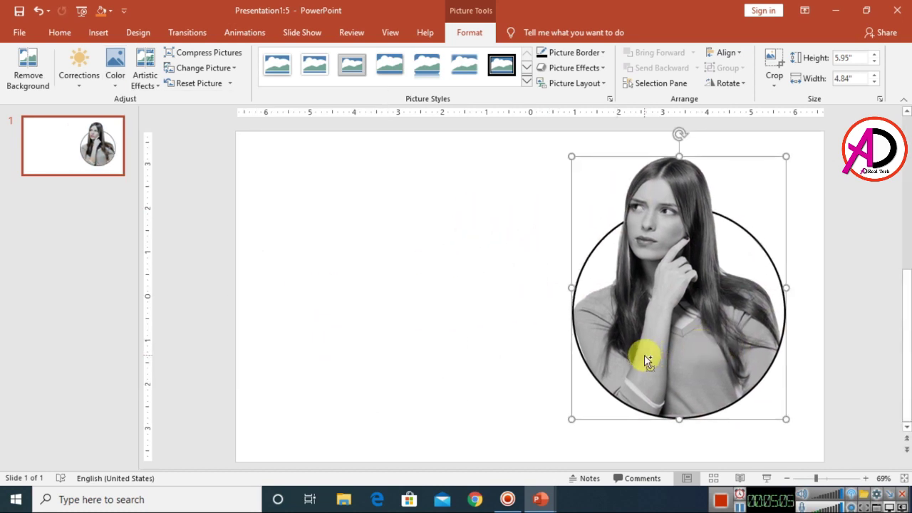
key(ctrl+z)
key(ctrl+z)
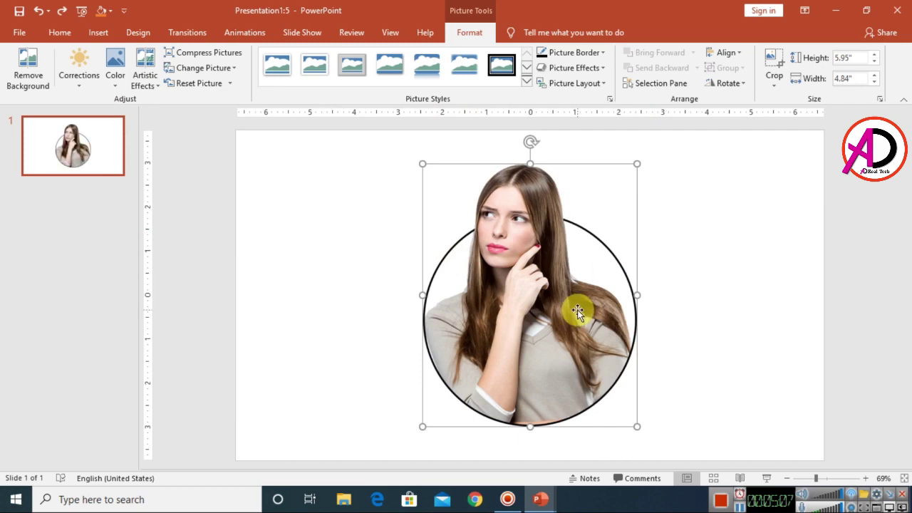
right_click(550, 291)
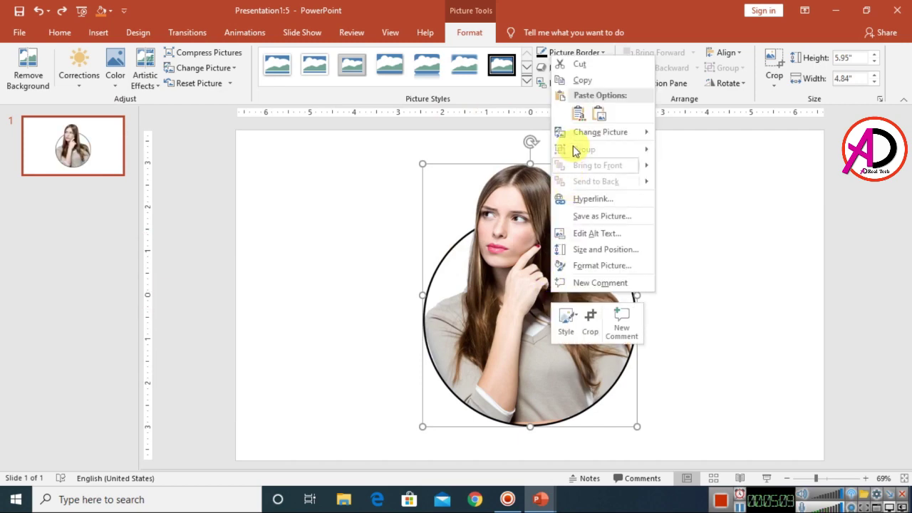
Step: Duplicate the portrait and spread the two copies apart side by side
click(580, 83)
right_click(720, 287)
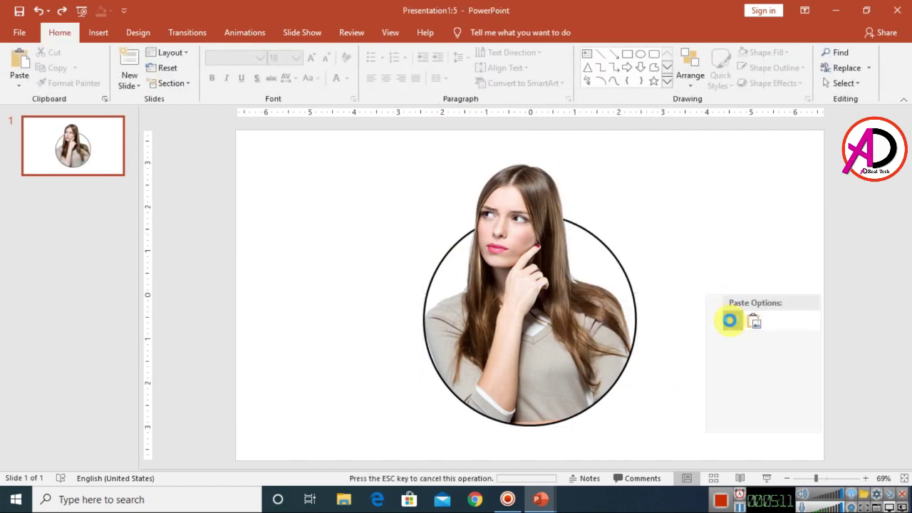
click(727, 319)
mouse_move(541, 295)
mouse_down()
mouse_move(722, 297)
mouse_move(406, 316)
mouse_up()
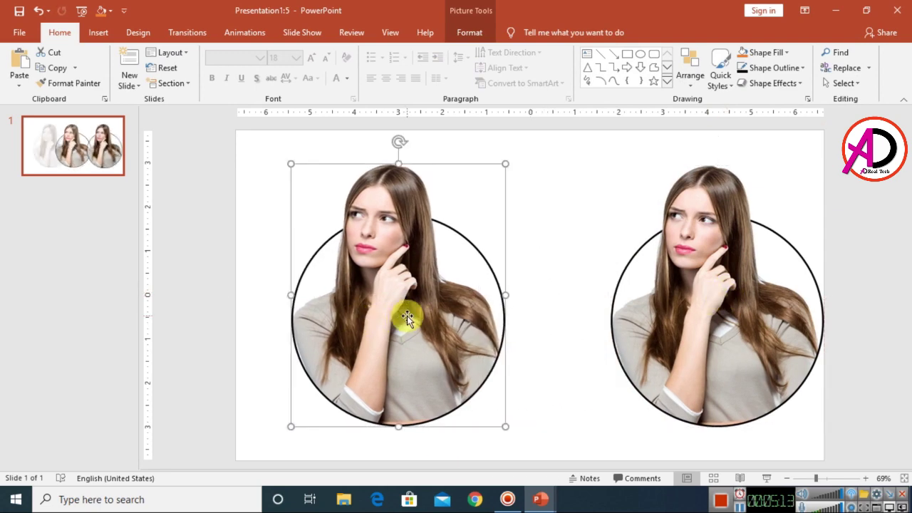
Step: Recolour the left copy with the Black and White: 75% preset
click(466, 33)
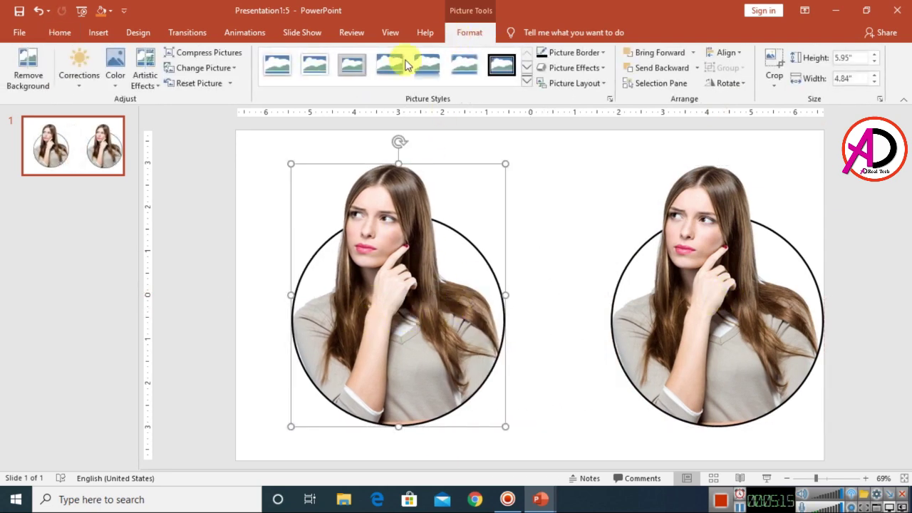
click(114, 67)
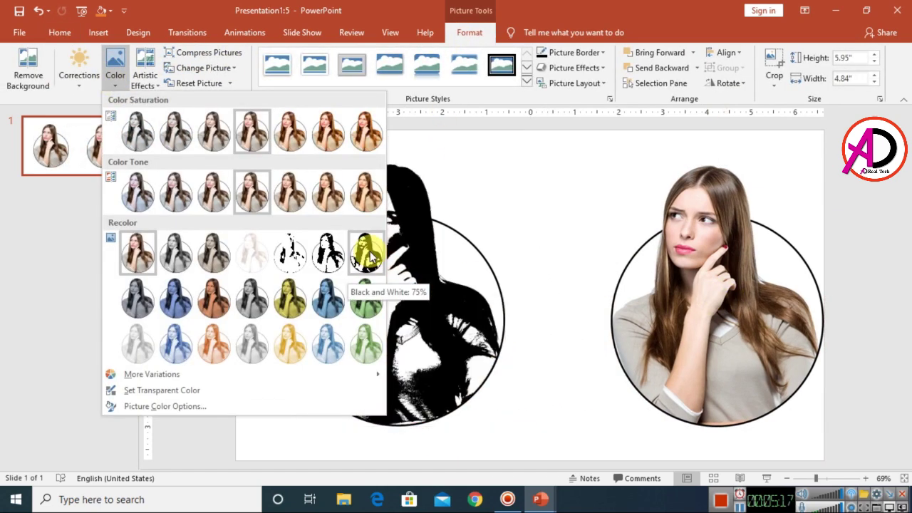
click(366, 250)
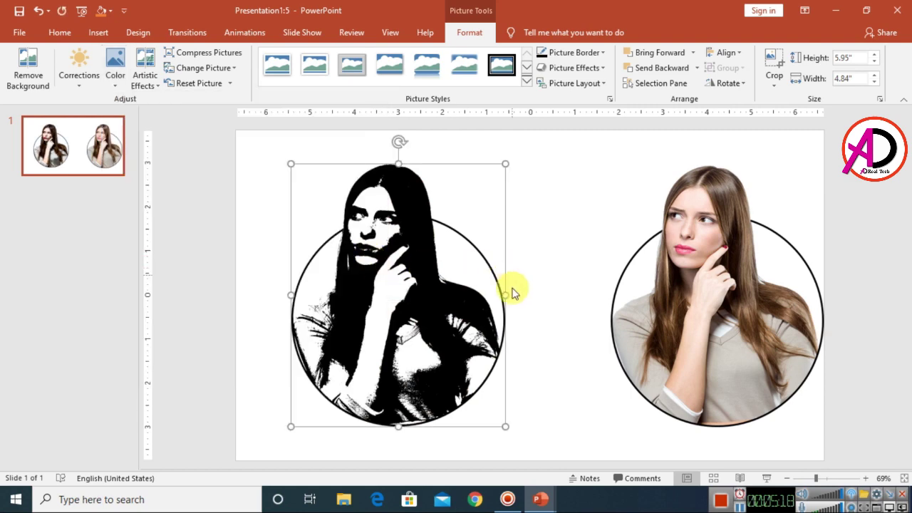
click(116, 75)
click(329, 249)
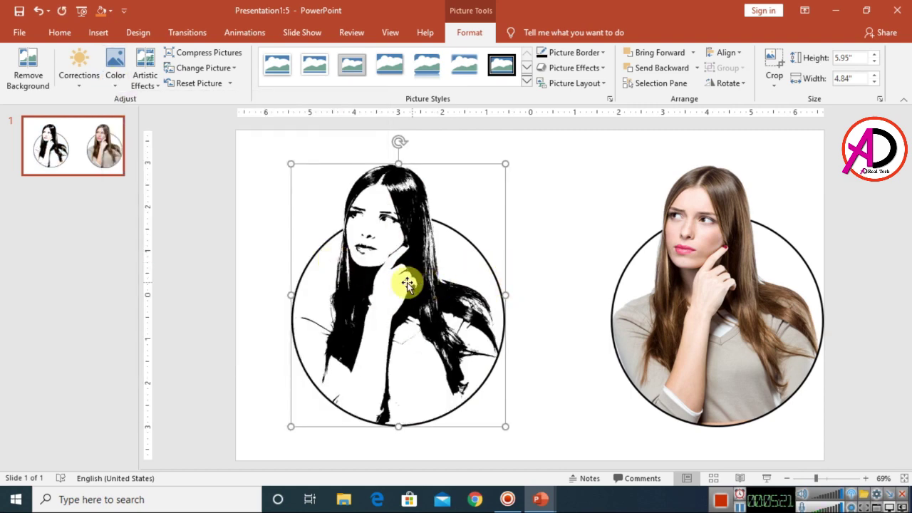
Step: Arrange the colour portrait on the left and the black-and-white one on the right
drag(406, 283, 486, 316)
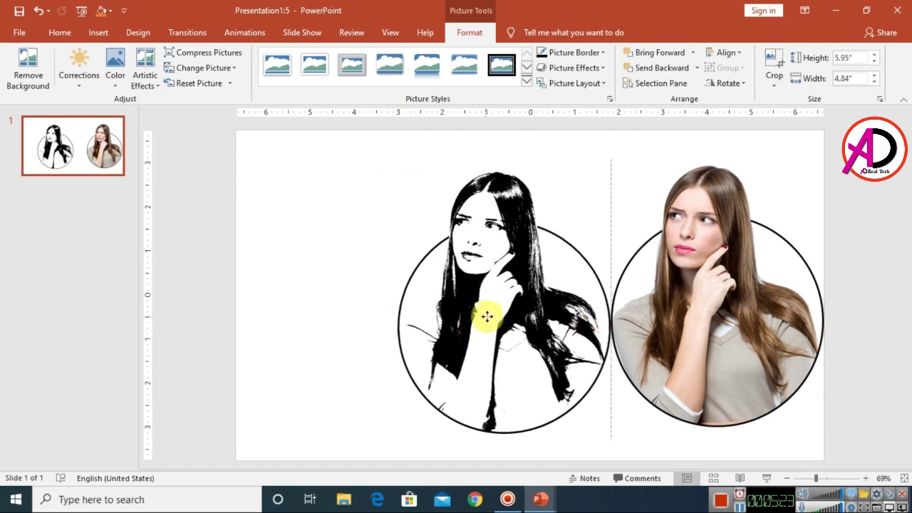
drag(696, 319, 335, 326)
drag(505, 319, 646, 324)
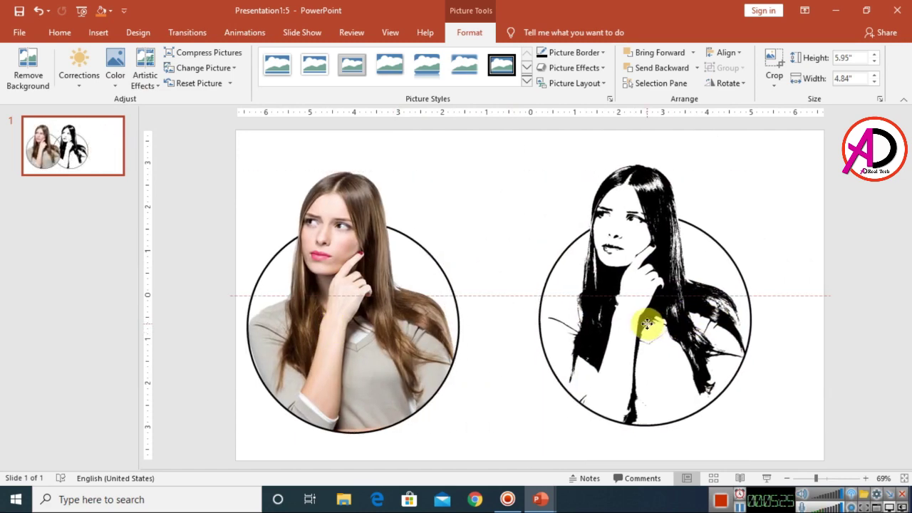
drag(376, 316, 423, 315)
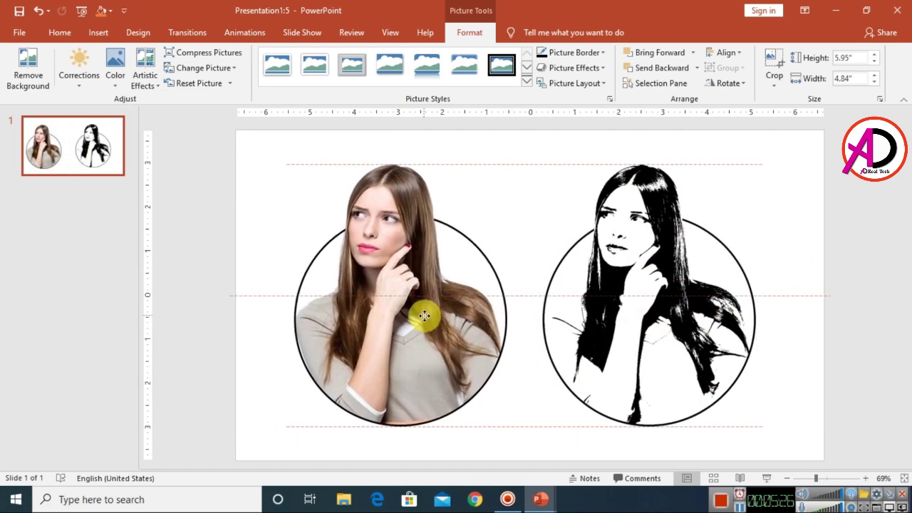
Step: Undo a trial Orange Accent 2 Dark tint and move the colour portrait closer to its twin
click(115, 80)
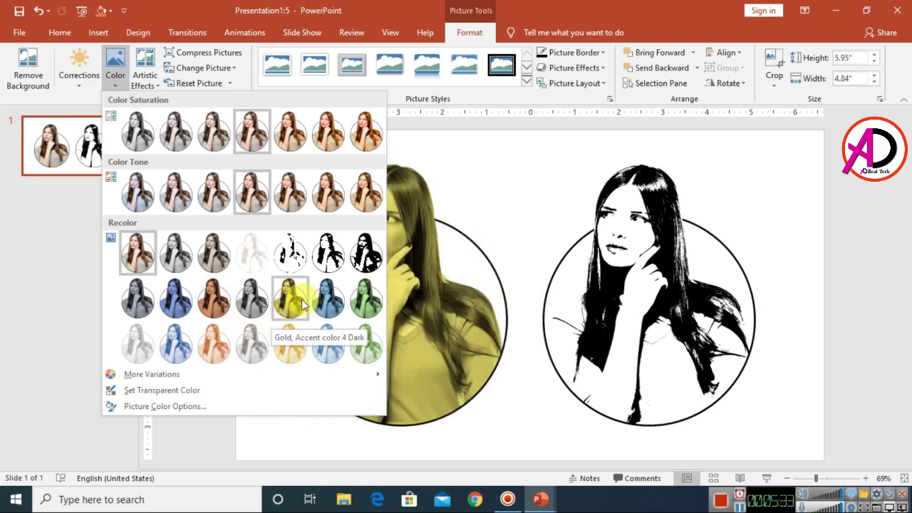
click(210, 305)
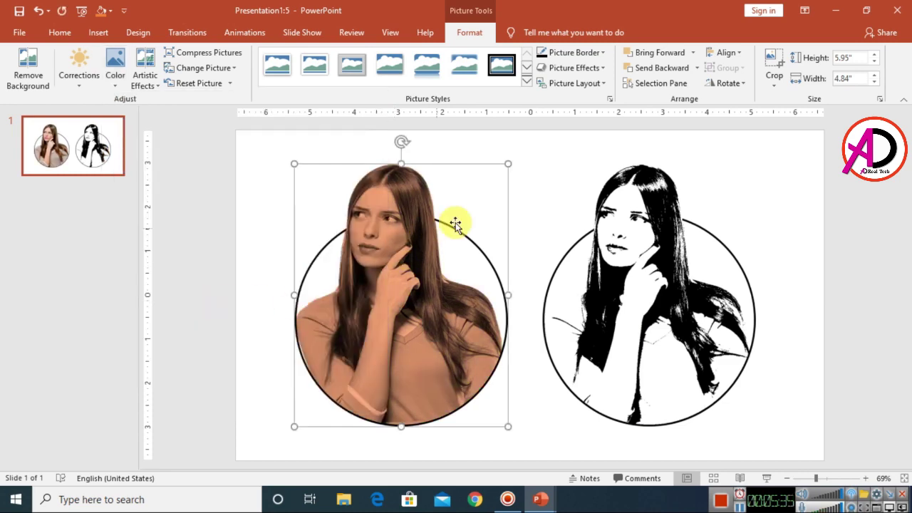
click(543, 211)
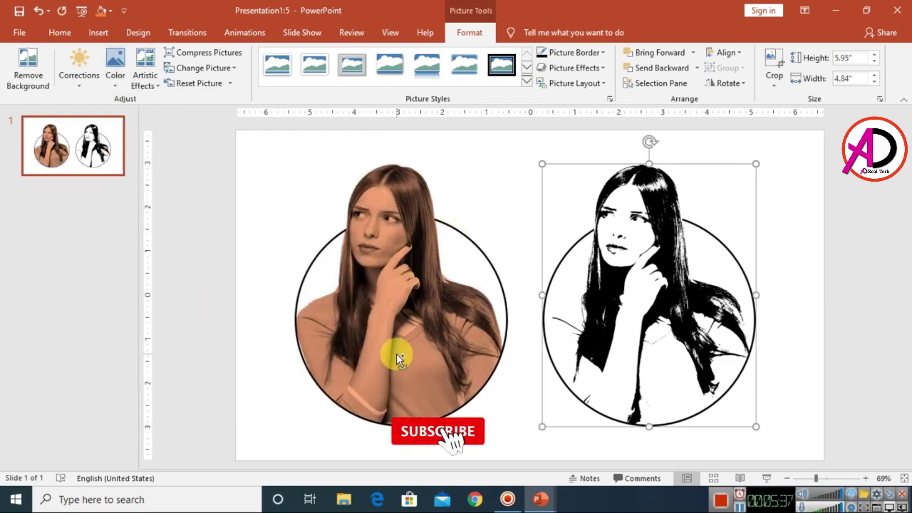
key(ctrl+z)
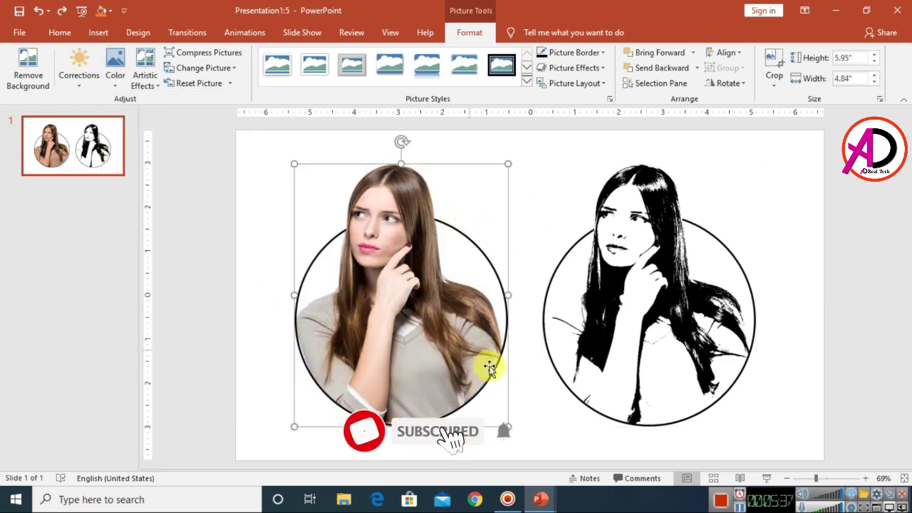
drag(446, 362, 468, 364)
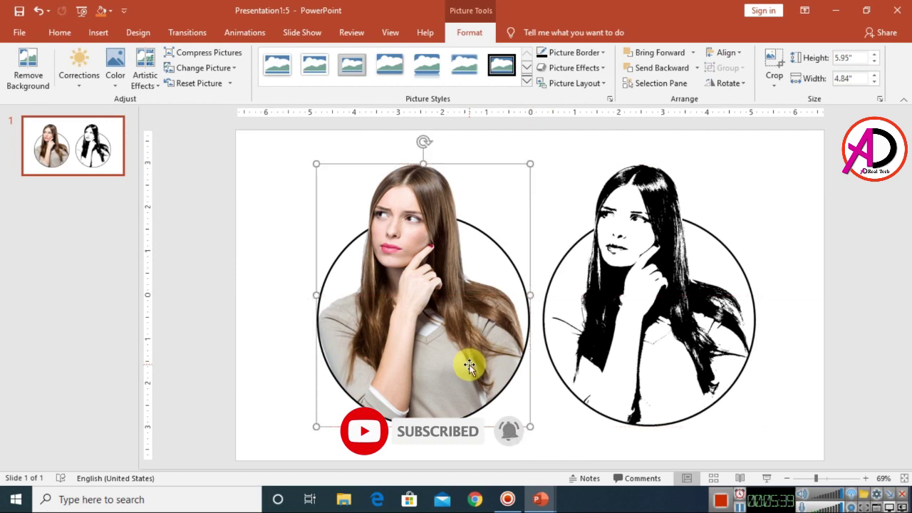
click(768, 430)
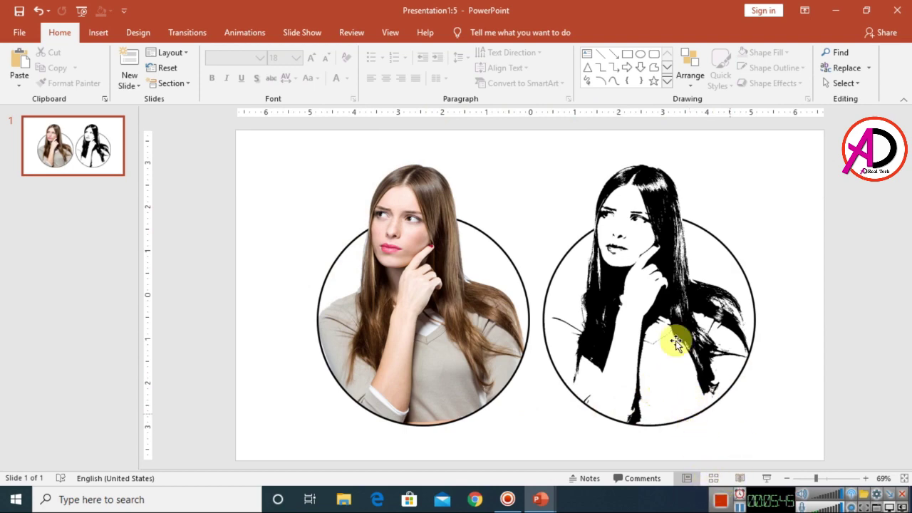
Step: Save the presentation in Documents as '3d pop out logo design'
click(11, 32)
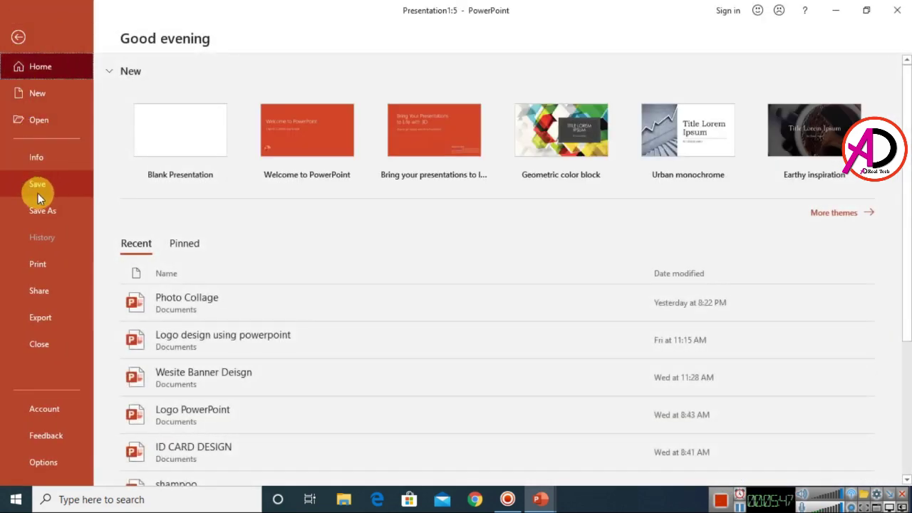
click(24, 192)
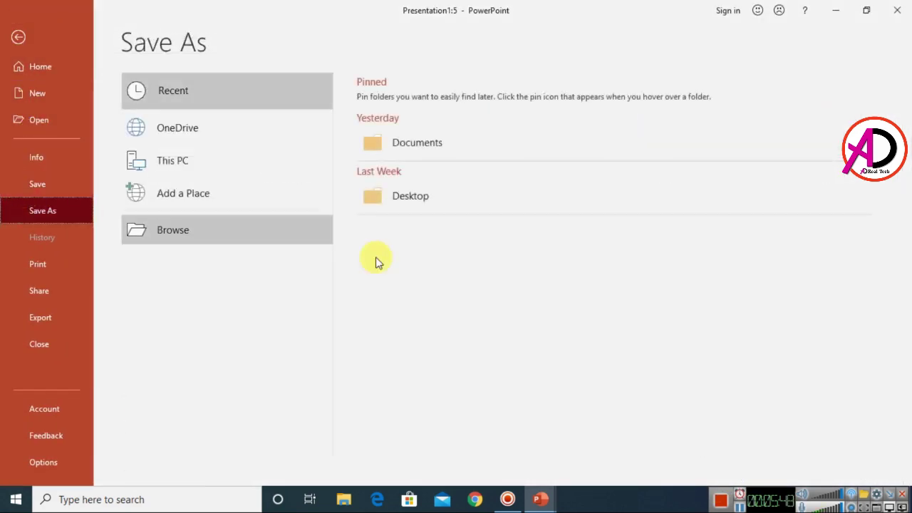
click(122, 233)
text(3d pop out logo design)
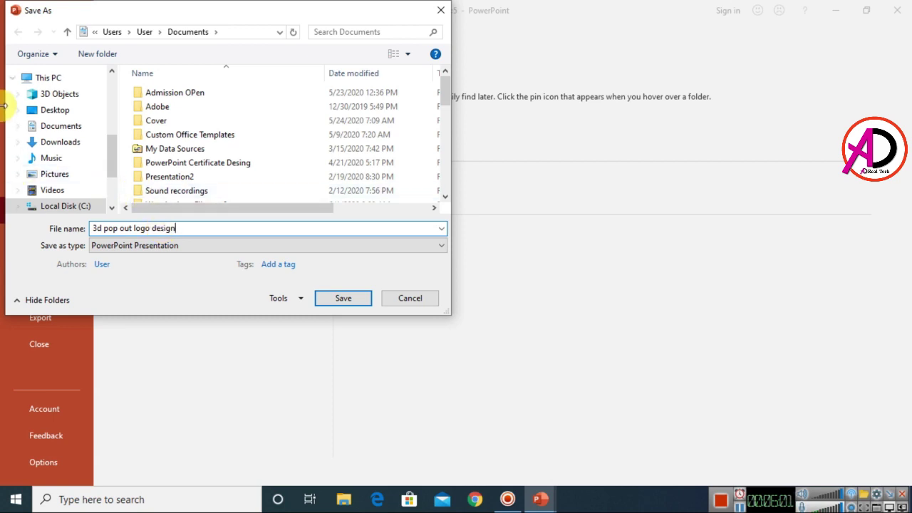
click(344, 299)
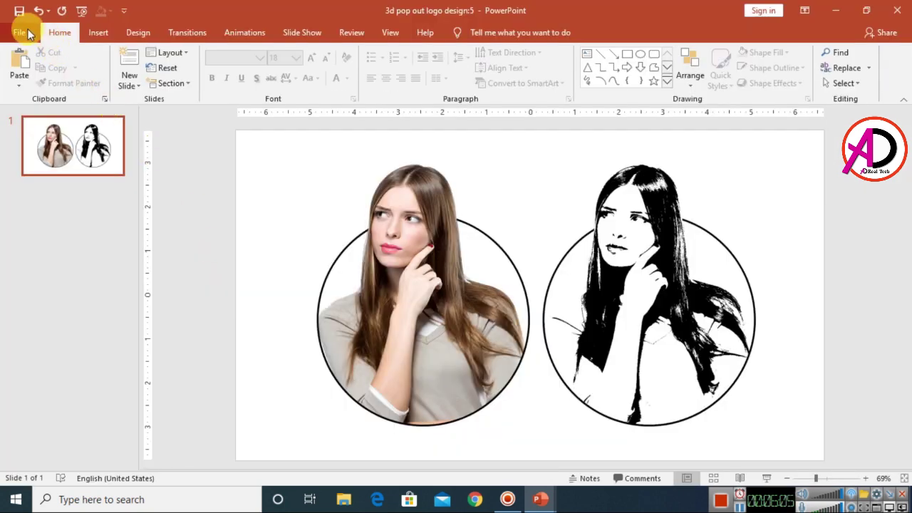
Step: Export just this slide as a JPEG named '3d pop out logo design' to the Desktop
click(23, 30)
click(34, 211)
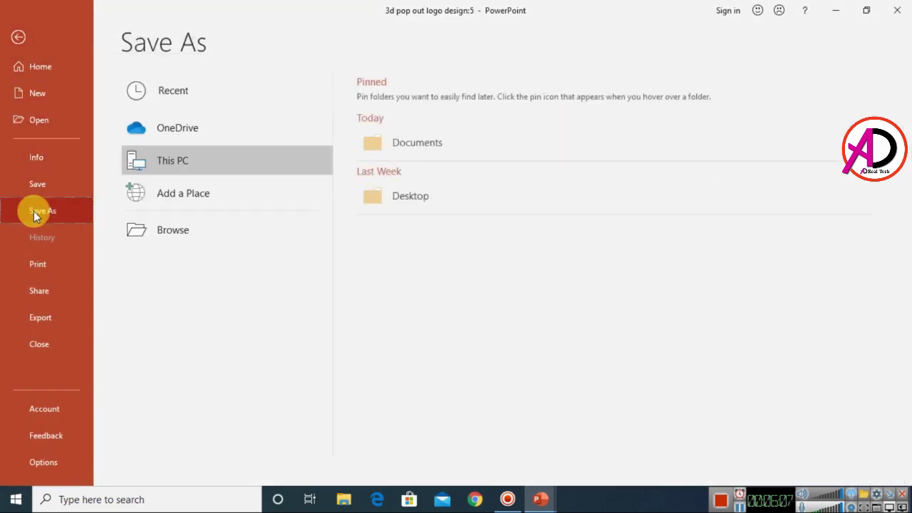
click(191, 237)
click(167, 246)
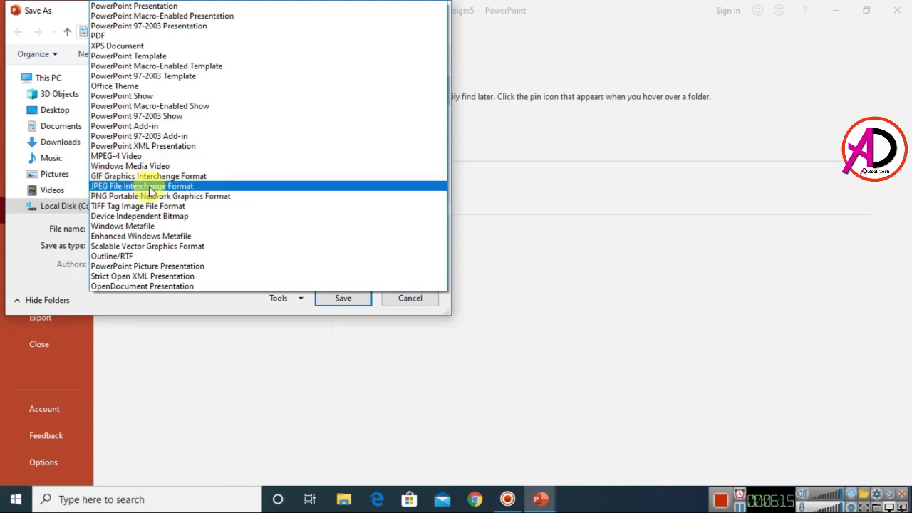
click(179, 188)
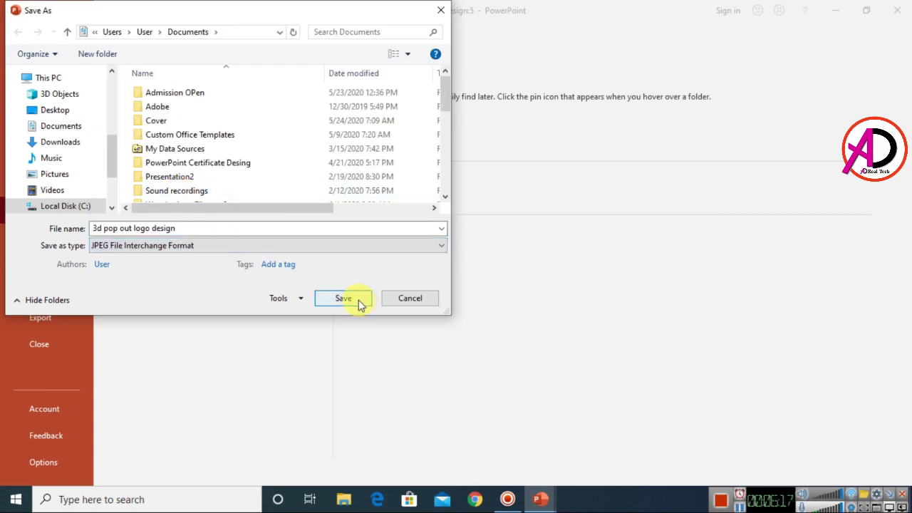
click(55, 110)
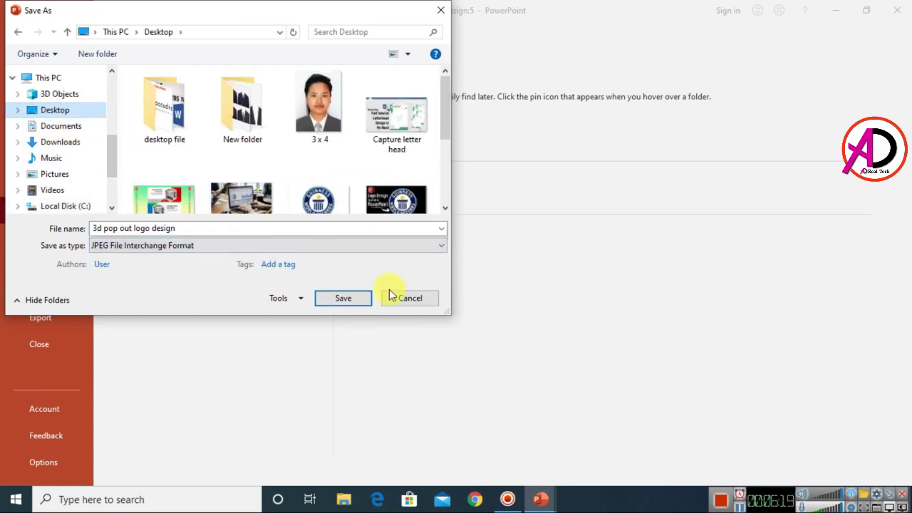
click(359, 298)
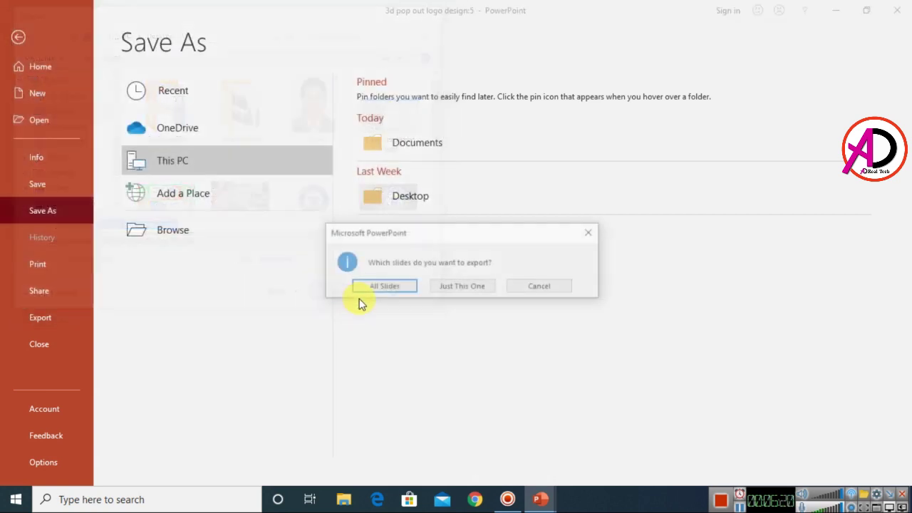
click(458, 287)
click(839, 13)
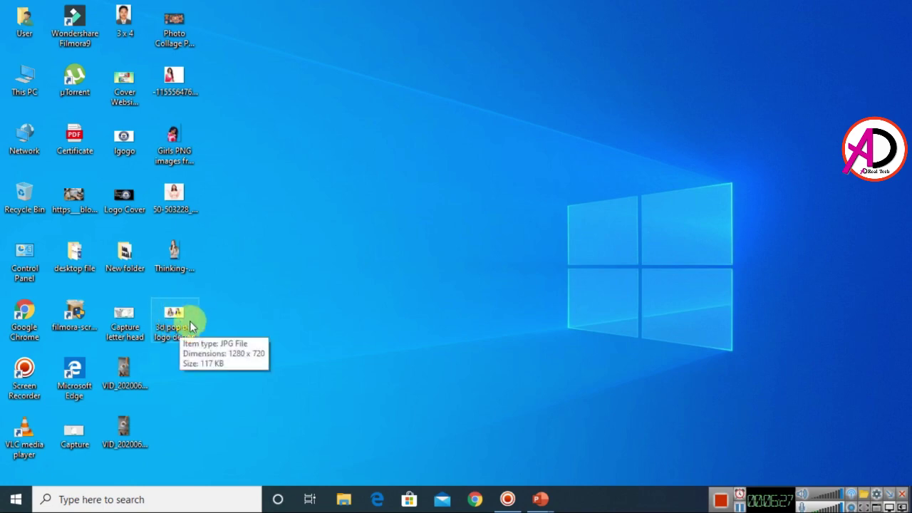
Step: View the exported JPEG in Photos, zooming in and out, then close Photos
double_click(175, 322)
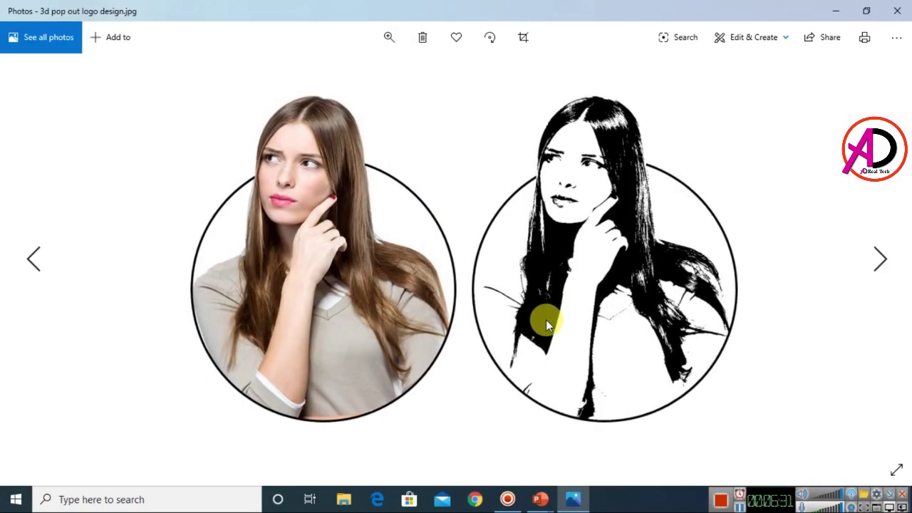
scroll(284, 238, up, 2)
scroll(399, 285, down, 2)
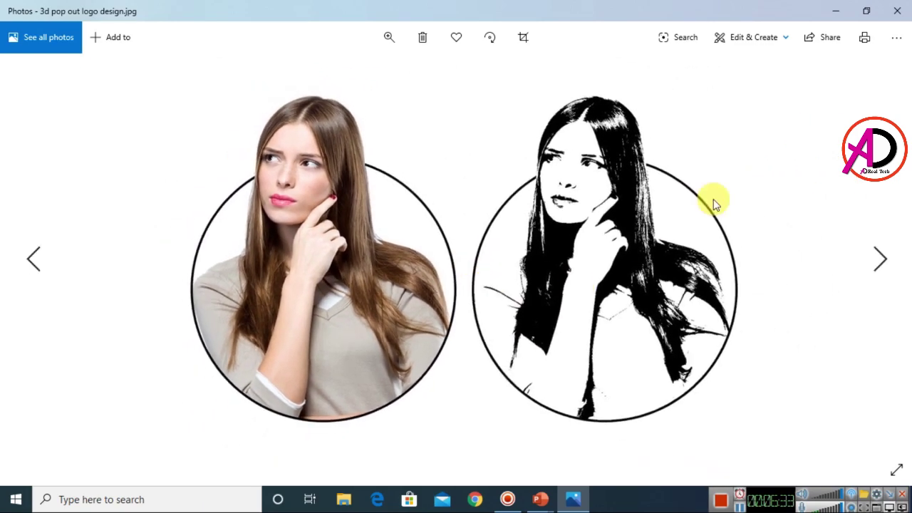
click(898, 11)
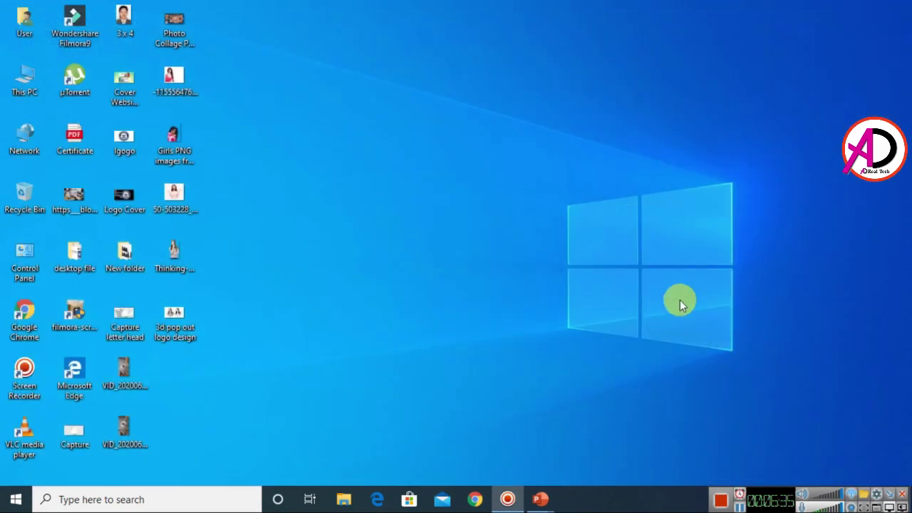